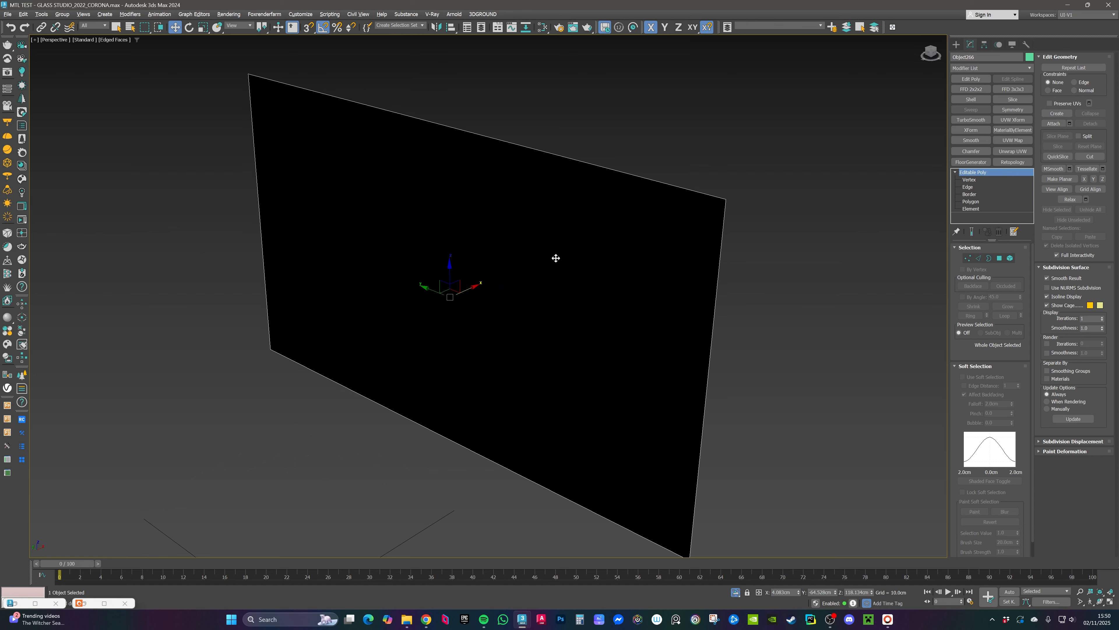
Step: Isolate the screen panel, inspect its polygon face, and exit isolation
{"action": "key", "text": "alt+q"}
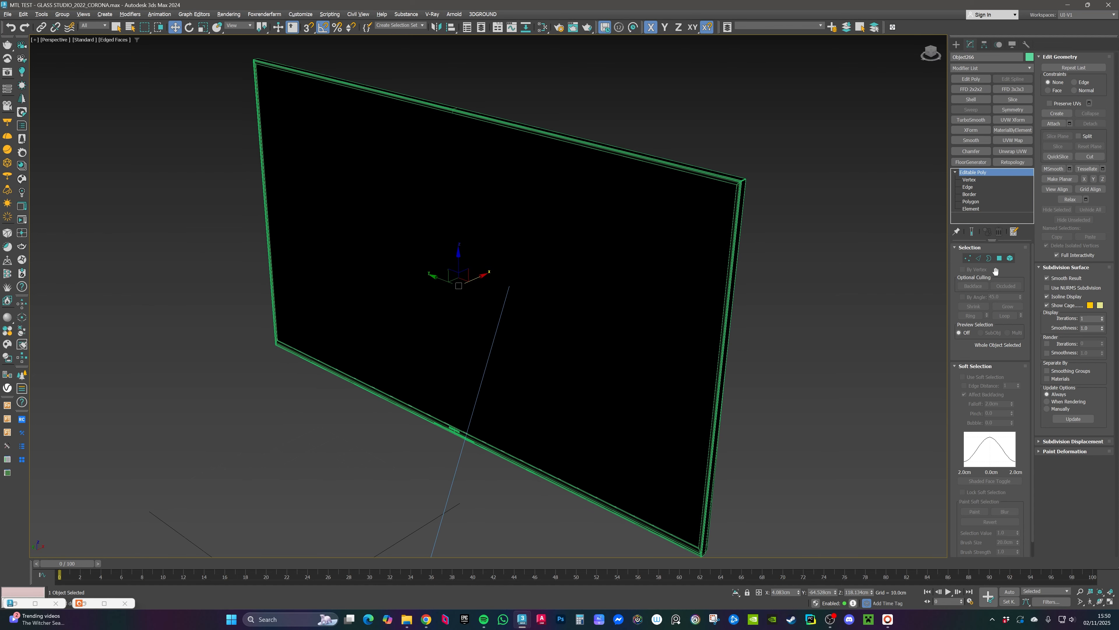
{"action": "left_click", "coordinate": [1000, 258]}
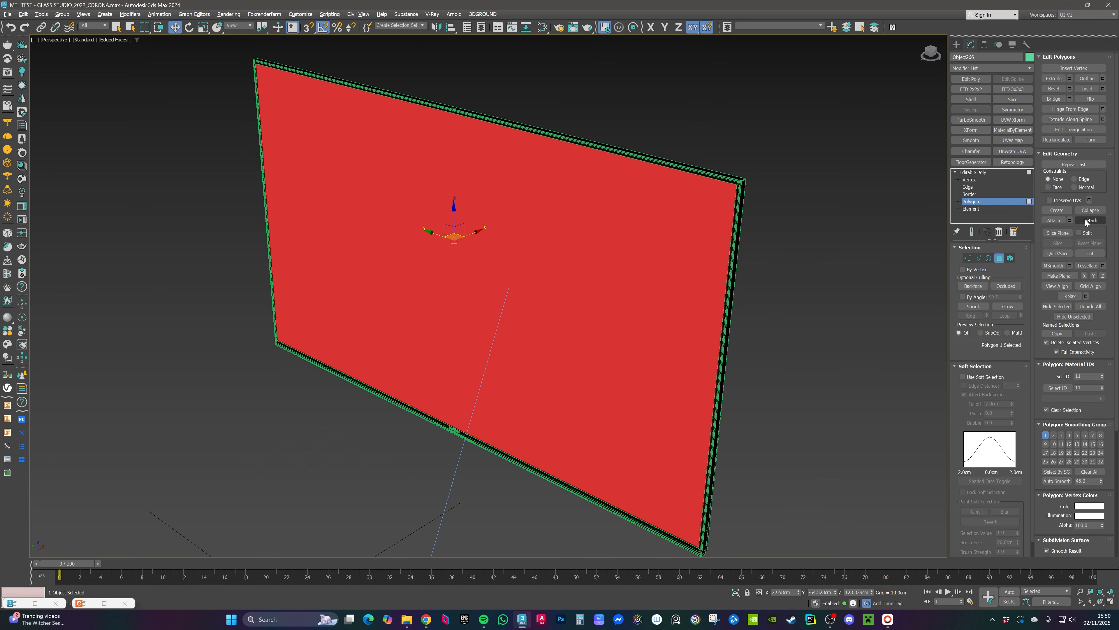
{"action": "left_click", "coordinate": [968, 172]}
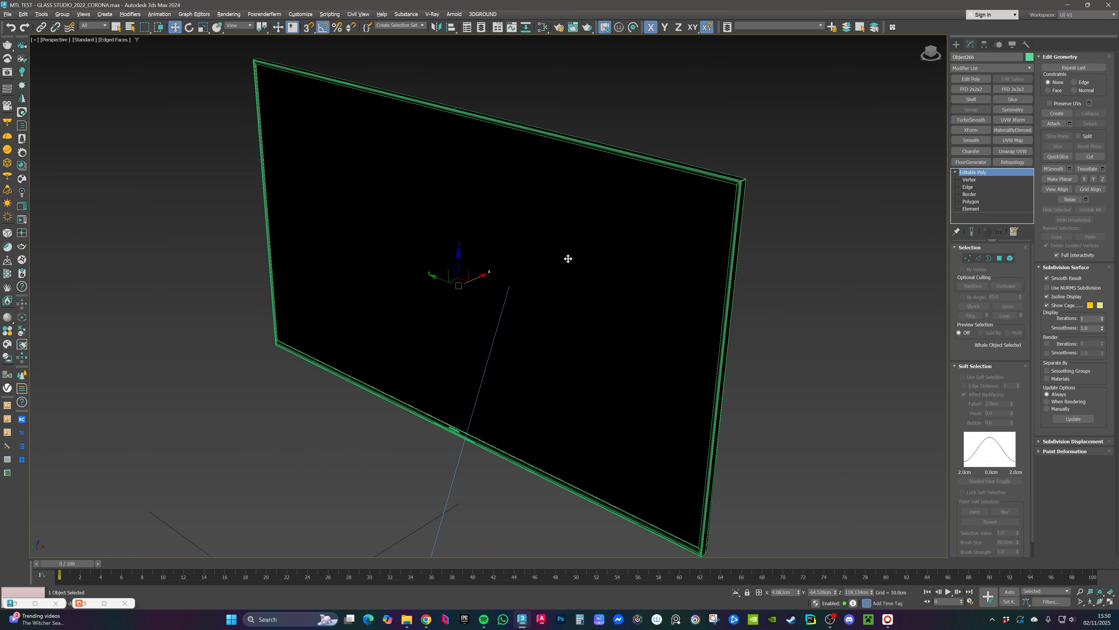
{"action": "key", "text": "alt+q"}
Step: Select the screen panel and its frame together and group them
{"action": "middle_click_drag", "start_coordinate": [593, 252], "coordinate": [568, 218], "text": "alt"}
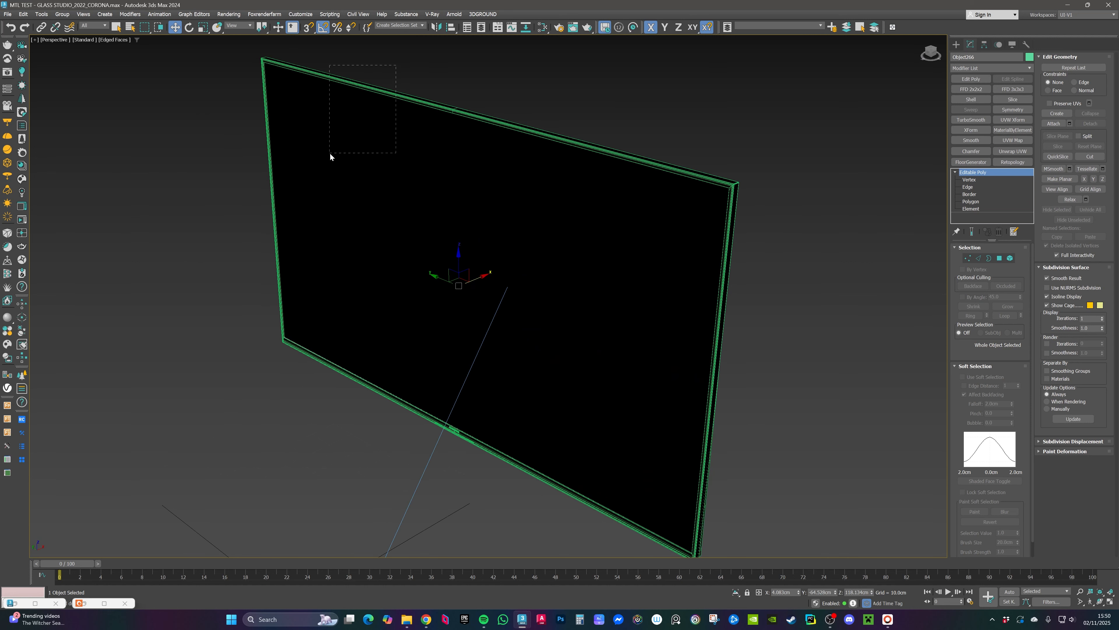
{"action": "left_click_drag", "start_coordinate": [330, 152], "coordinate": [330, 152]}
{"action": "left_click", "coordinate": [62, 14]}
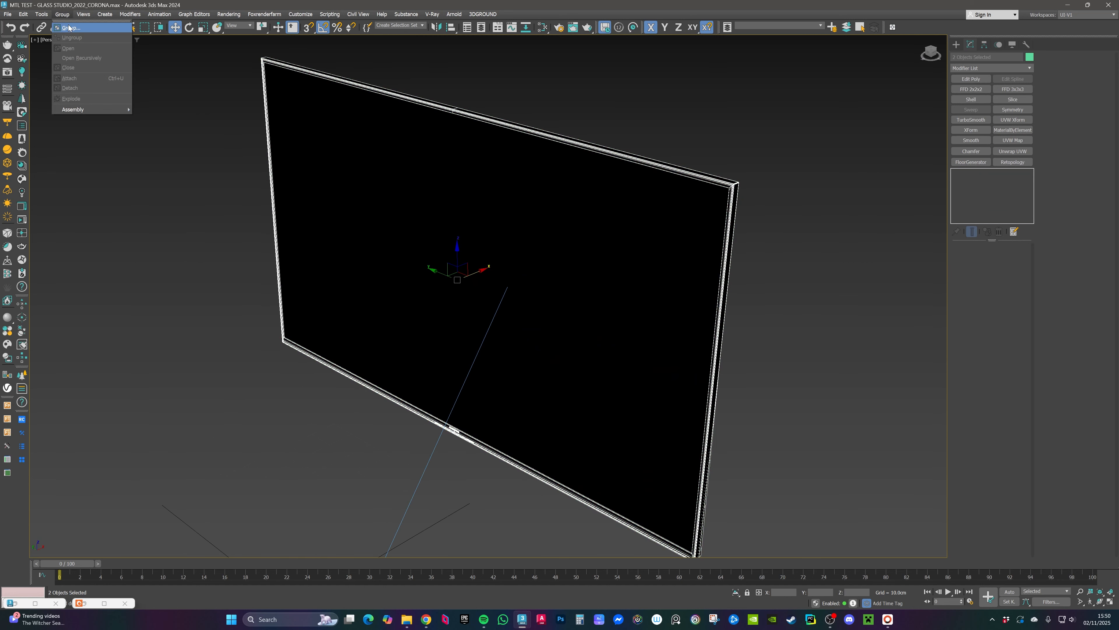
{"action": "left_click", "coordinate": [69, 28]}
{"action": "left_click", "coordinate": [592, 326]}
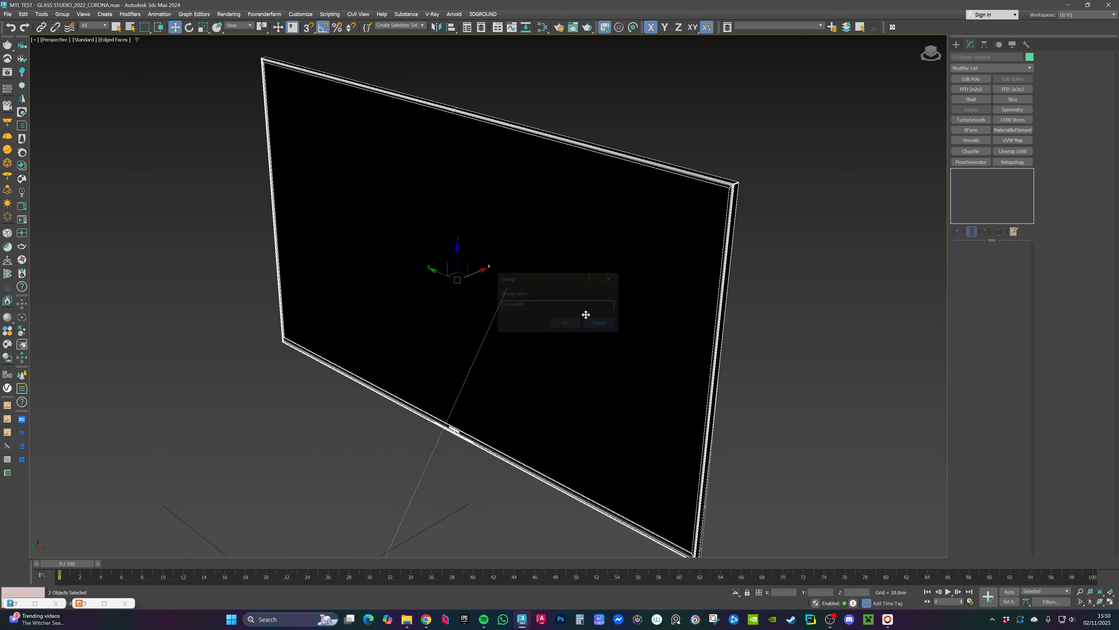
Step: Open the Slate Material Editor and create a new CoronaPhysicalMtl node for editing
{"action": "left_click", "coordinate": [487, 210]}
{"action": "left_click", "coordinate": [542, 28]}
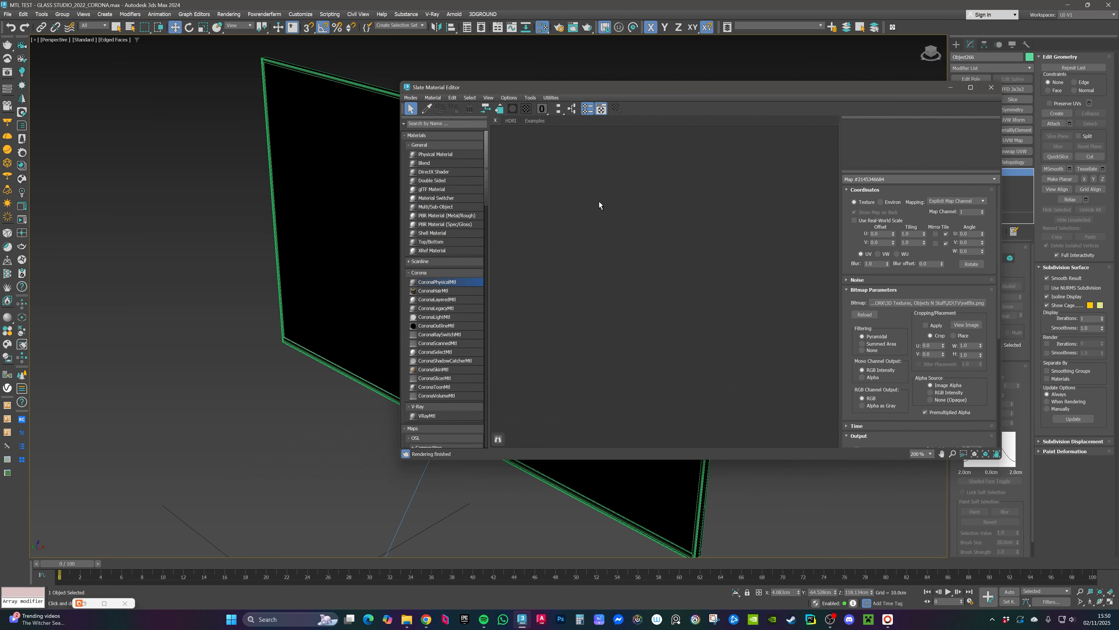
{"action": "left_click_drag", "start_coordinate": [443, 283], "coordinate": [602, 253]}
{"action": "double_click", "coordinate": [602, 253]}
{"action": "middle_click_drag", "start_coordinate": [327, 256], "coordinate": [324, 253]}
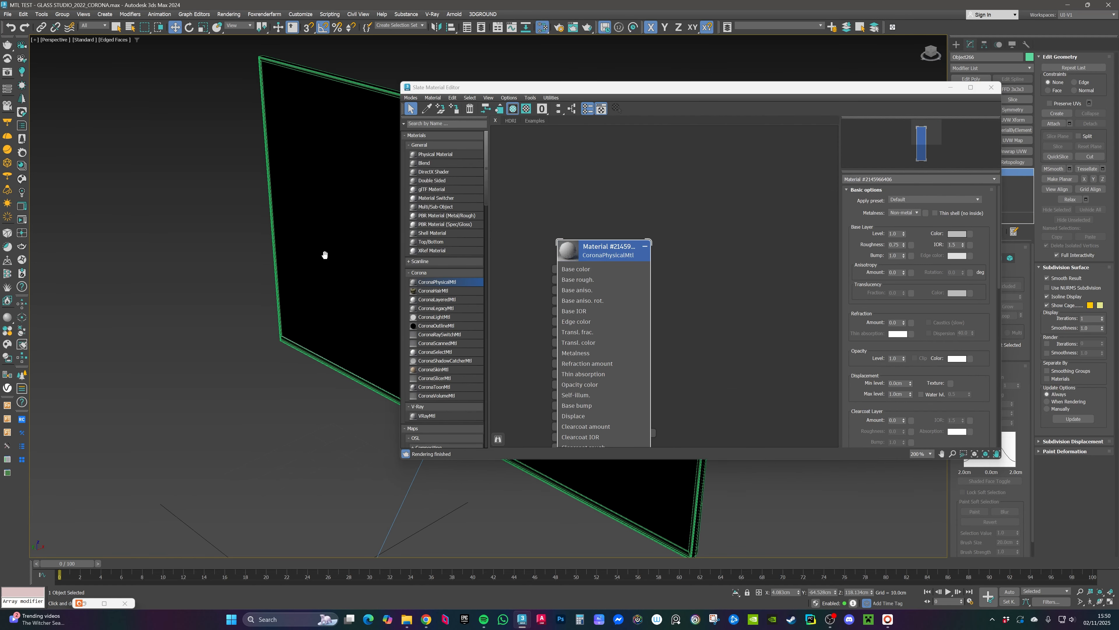
Step: Switch to the camera view, assign the material to the selected screen, and start an interactive render
{"action": "key", "text": "c"}
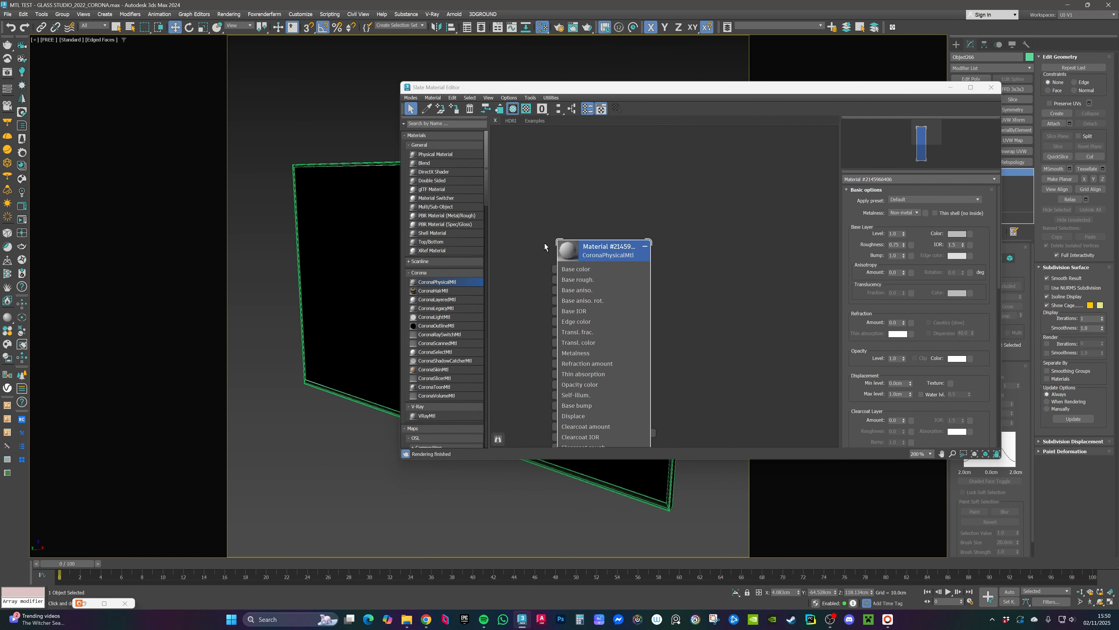
{"action": "left_click", "coordinate": [454, 109]}
{"action": "left_click", "coordinate": [23, 219]}
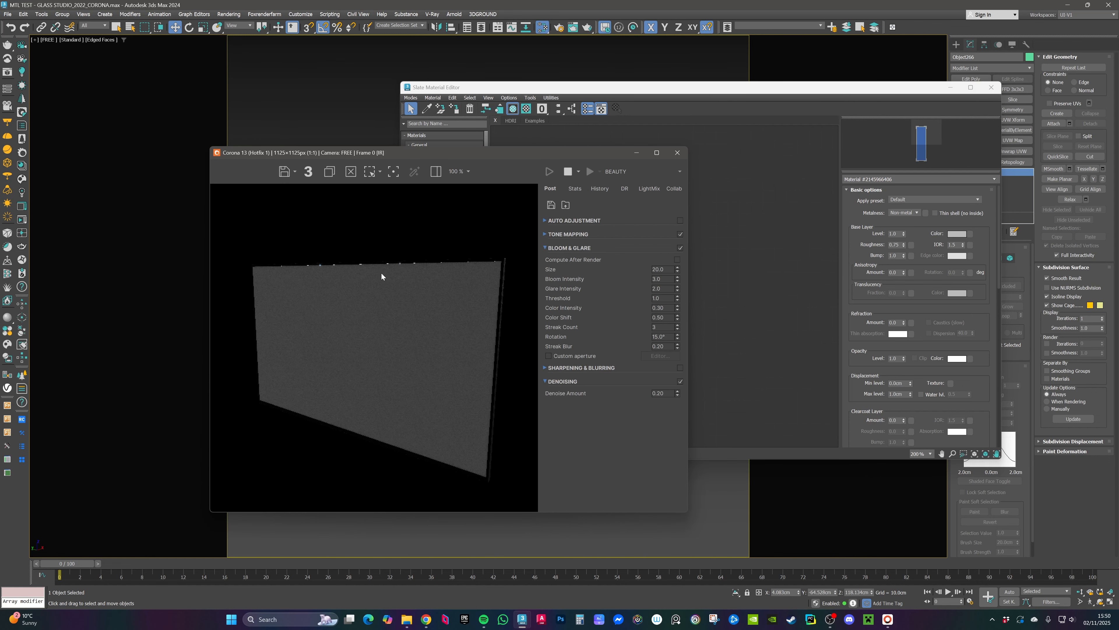
{"action": "left_click_drag", "start_coordinate": [496, 156], "coordinate": [337, 123]}
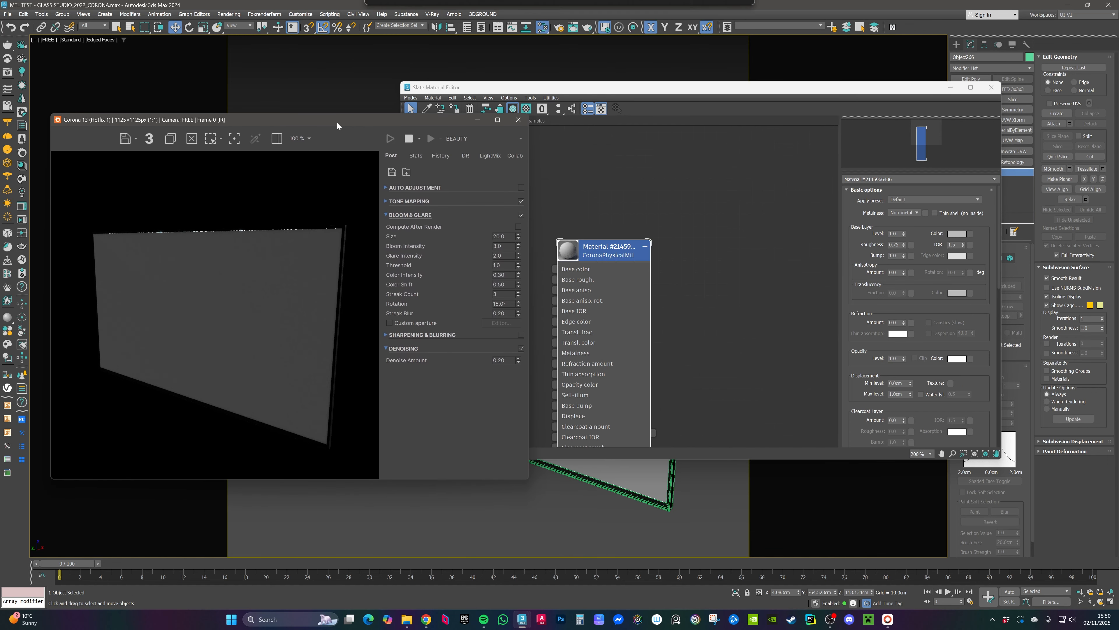
Step: Set the material's base color to black (value 0)
{"action": "left_click", "coordinate": [608, 180]}
{"action": "left_click_drag", "start_coordinate": [607, 92], "coordinate": [661, 87]}
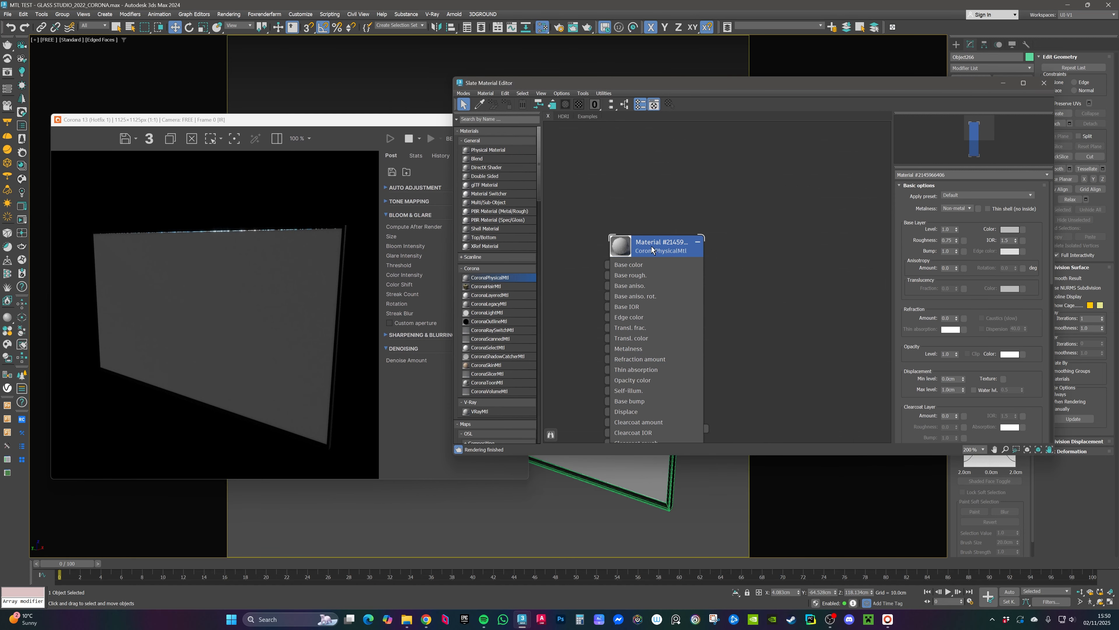
{"action": "left_click_drag", "start_coordinate": [656, 249], "coordinate": [703, 189]}
{"action": "double_click", "coordinate": [667, 191]}
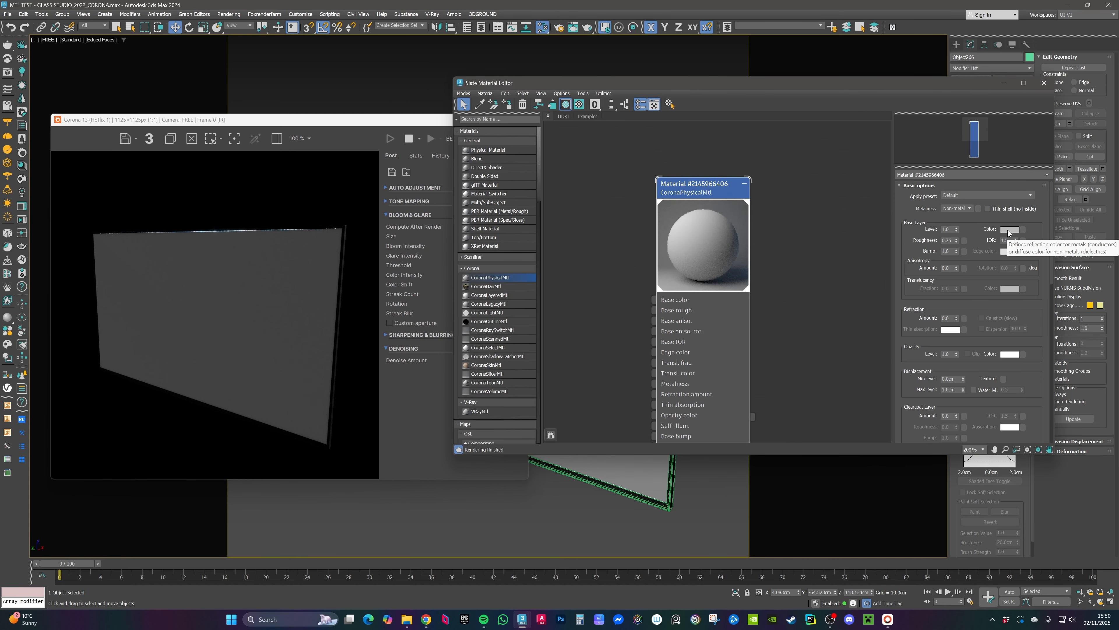
{"action": "left_click", "coordinate": [1010, 240]}
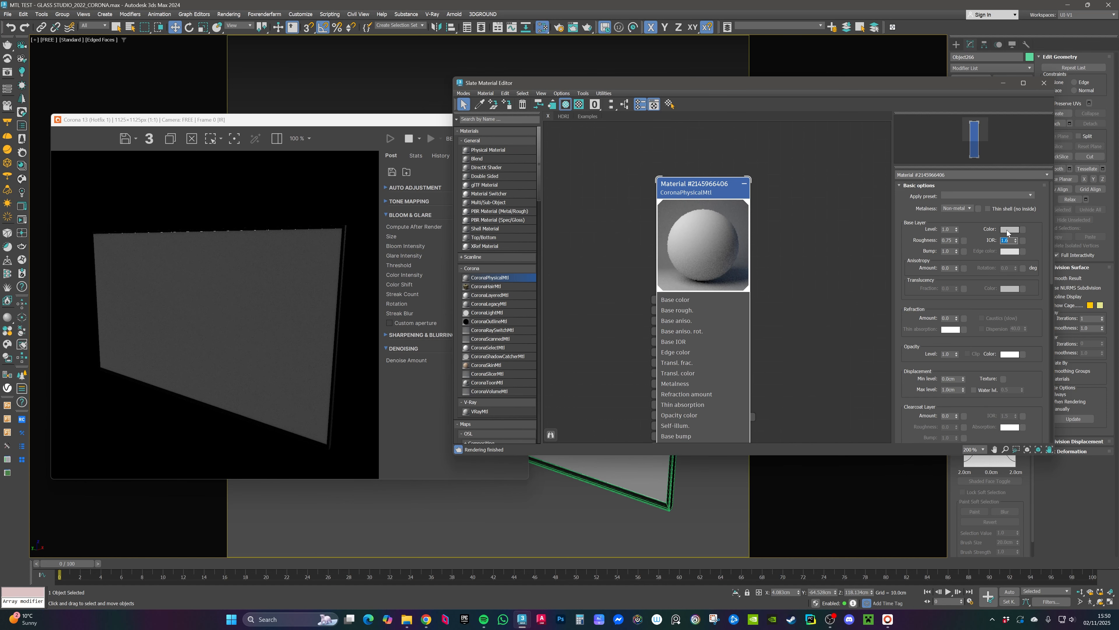
{"action": "left_click", "coordinate": [1010, 229]}
{"action": "double_click", "coordinate": [981, 185]}
{"action": "type", "text": "0"}
{"action": "key", "text": "Return"}
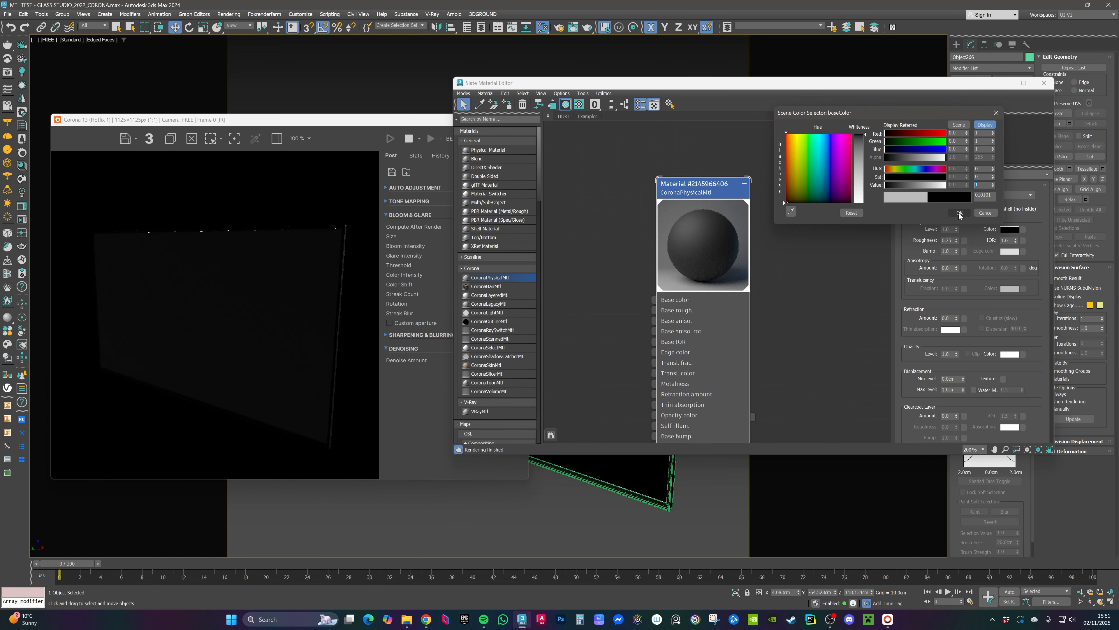
{"action": "left_click", "coordinate": [959, 214]}
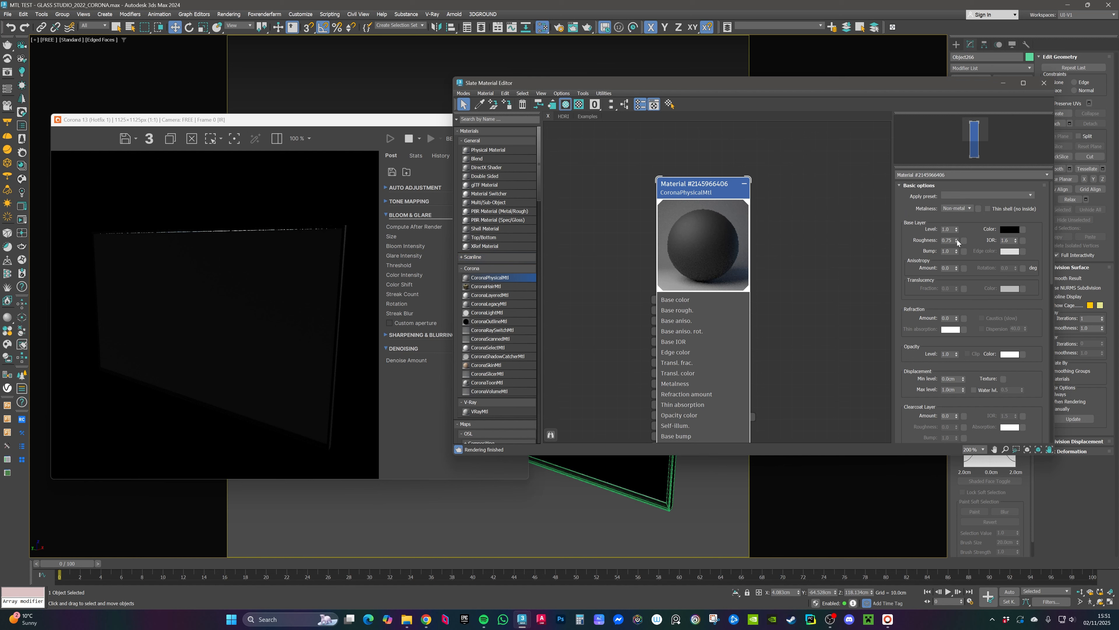
Step: Set the material's base roughness to 0
{"action": "left_click_drag", "start_coordinate": [957, 241], "coordinate": [958, 261]}
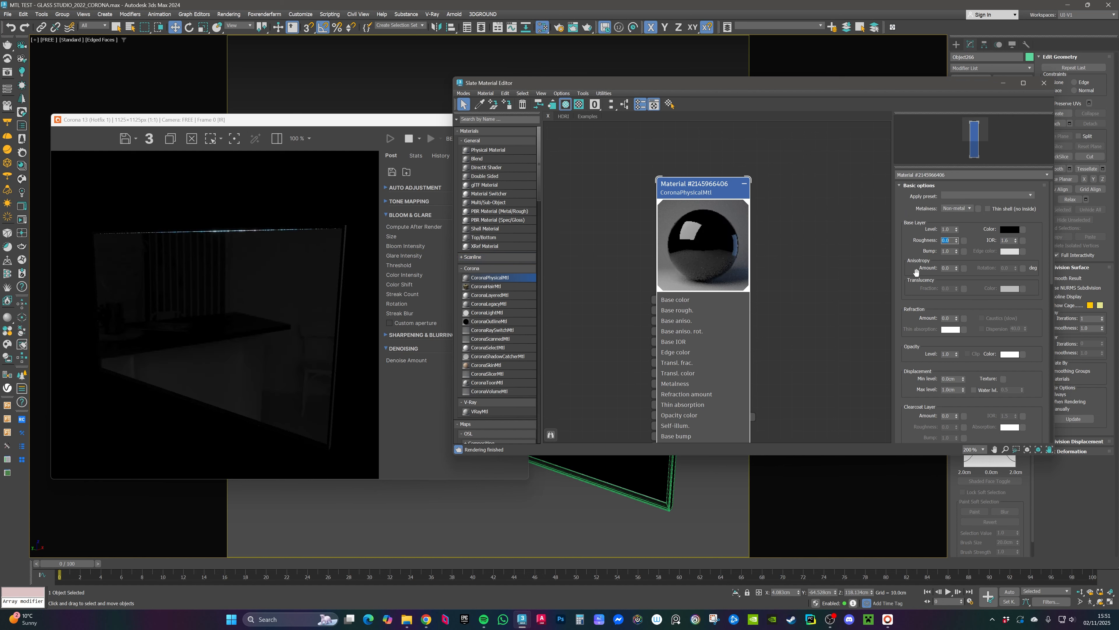
{"action": "type", "text": "0.4"}
{"action": "key", "text": "Return"}
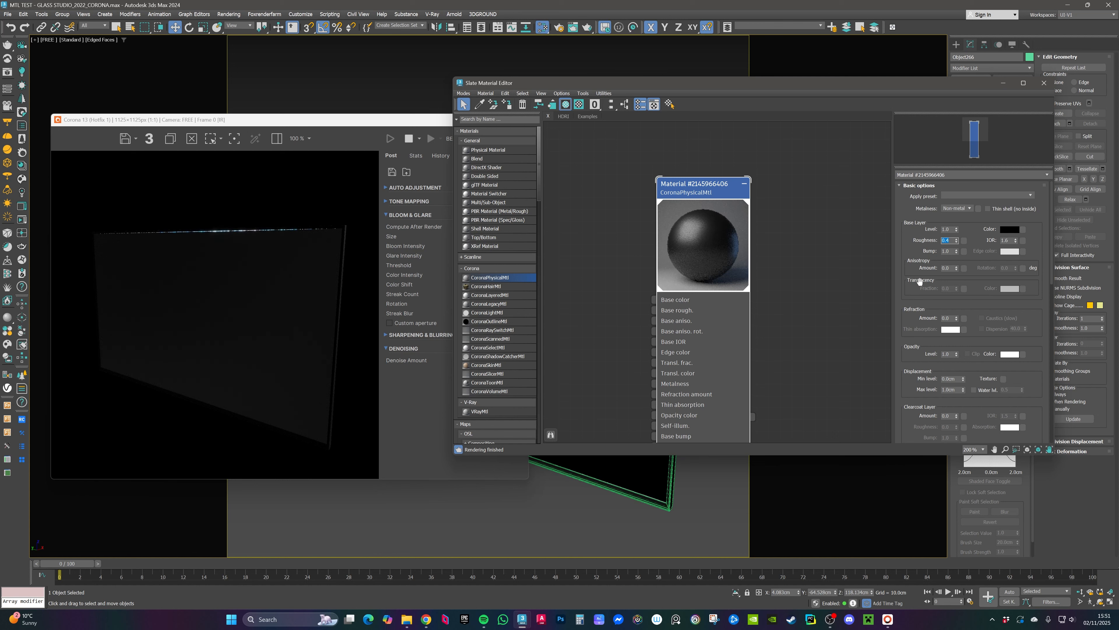
{"action": "type", "text": "0"}
{"action": "key", "text": "Return"}
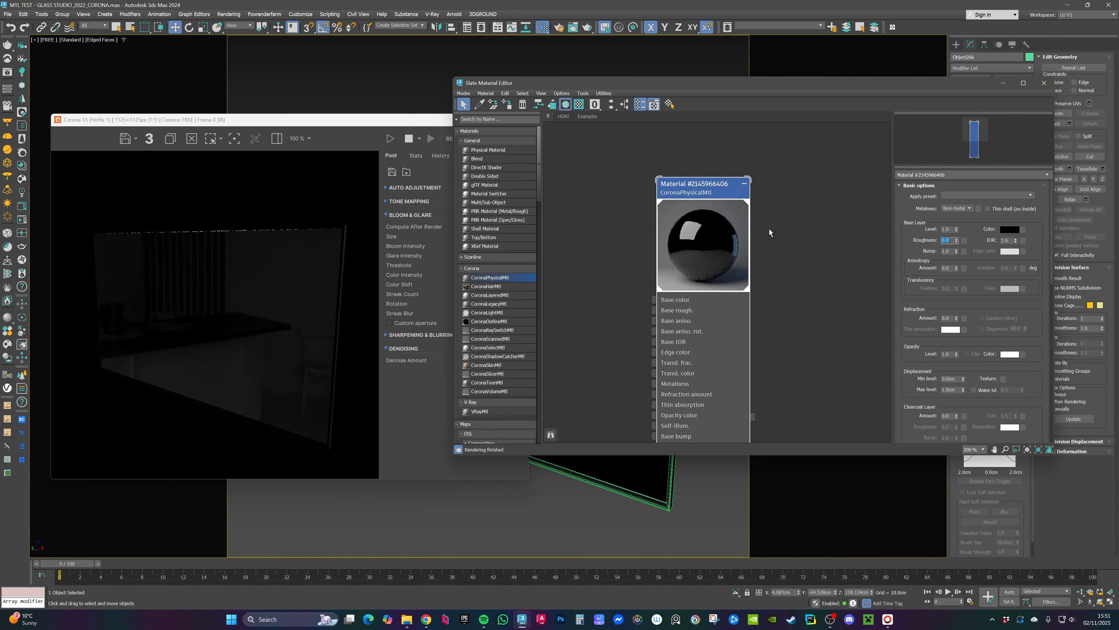
Step: Add a Bitmap map node to the view and load the netflix image file
{"action": "left_click_drag", "start_coordinate": [704, 191], "coordinate": [727, 179]}
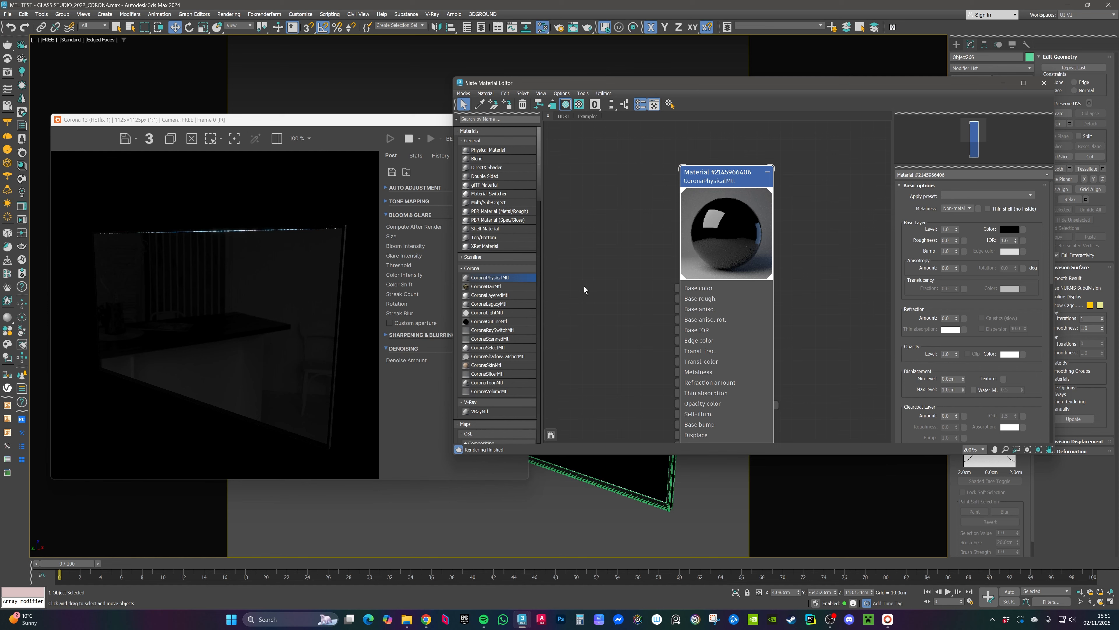
{"action": "left_click_drag", "start_coordinate": [539, 189], "coordinate": [543, 275]}
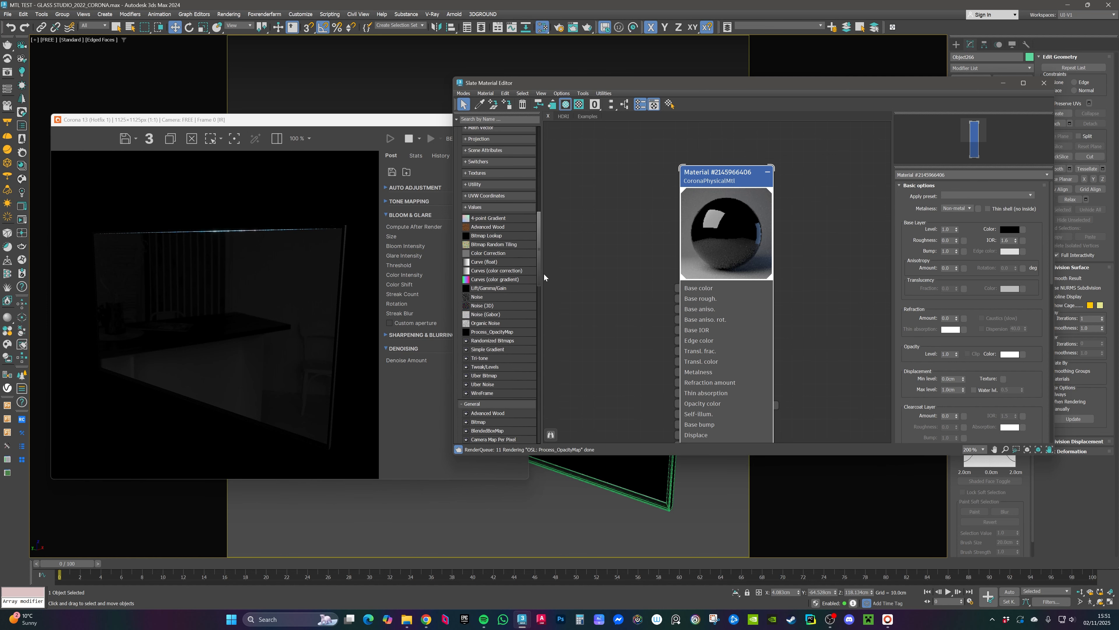
{"action": "scroll", "coordinate": [500, 274], "scroll_direction": "down", "scroll_amount": 6}
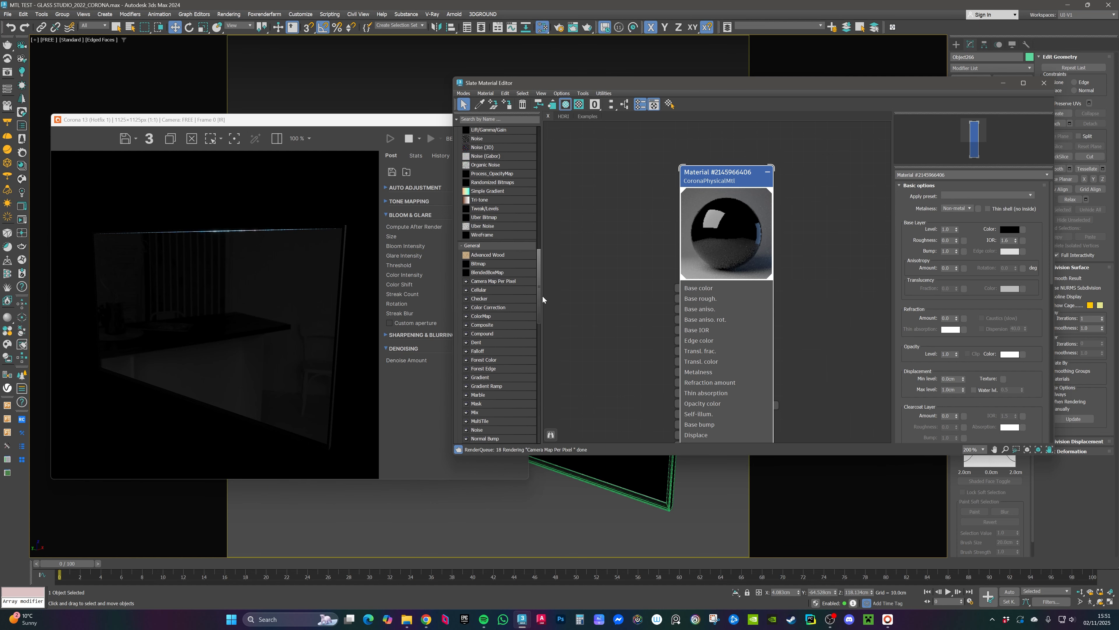
{"action": "left_click_drag", "start_coordinate": [481, 264], "coordinate": [596, 260]}
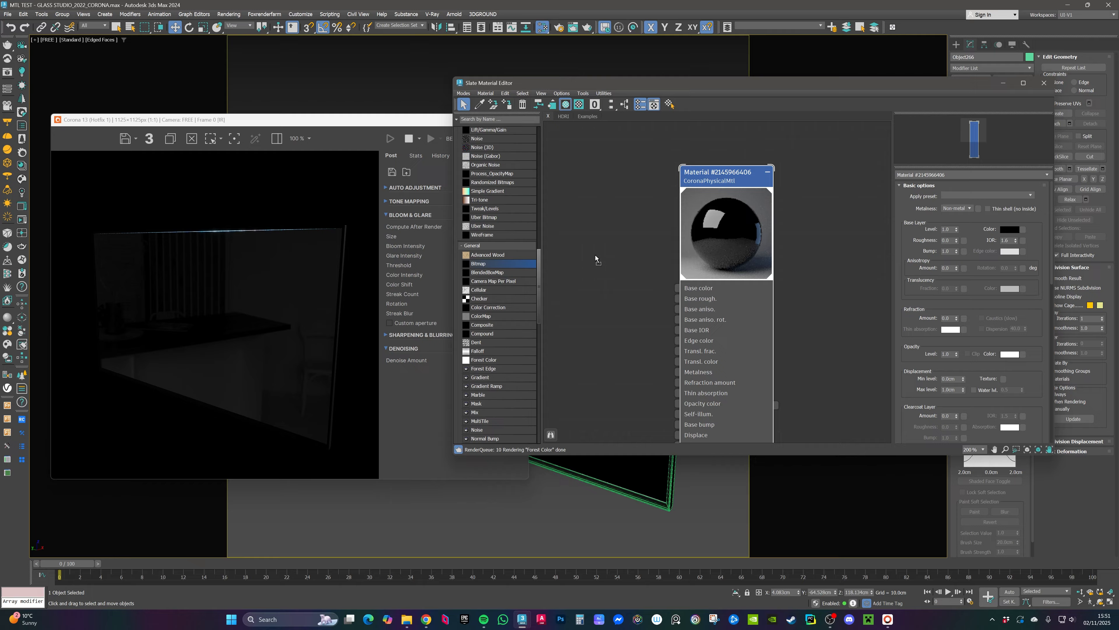
{"action": "left_click", "coordinate": [31, 81]}
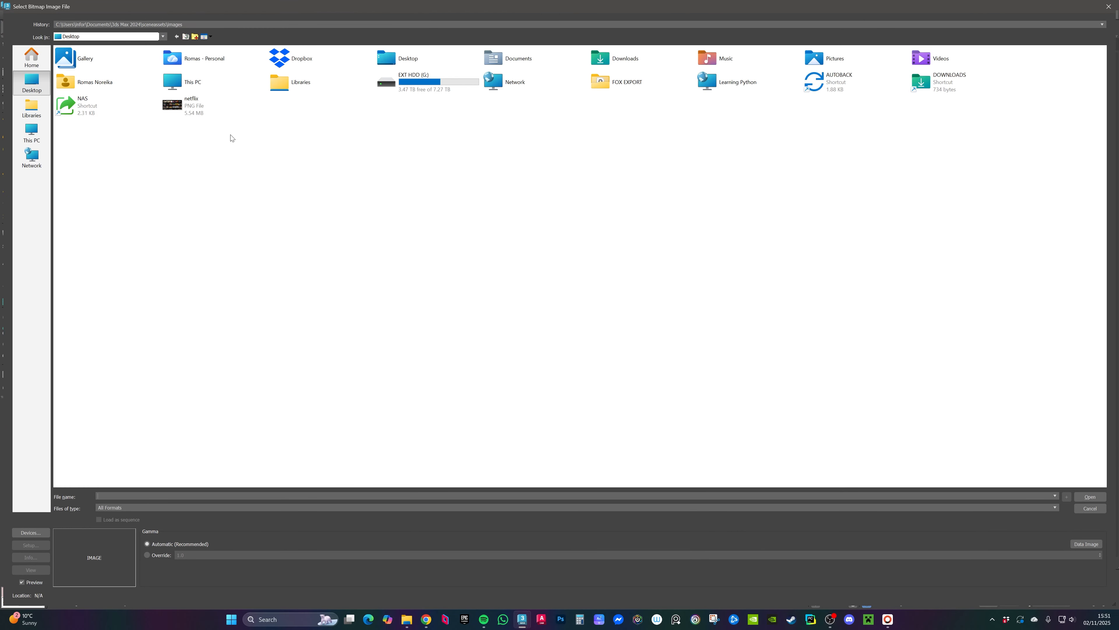
{"action": "left_click", "coordinate": [190, 111]}
{"action": "double_click", "coordinate": [191, 112]}
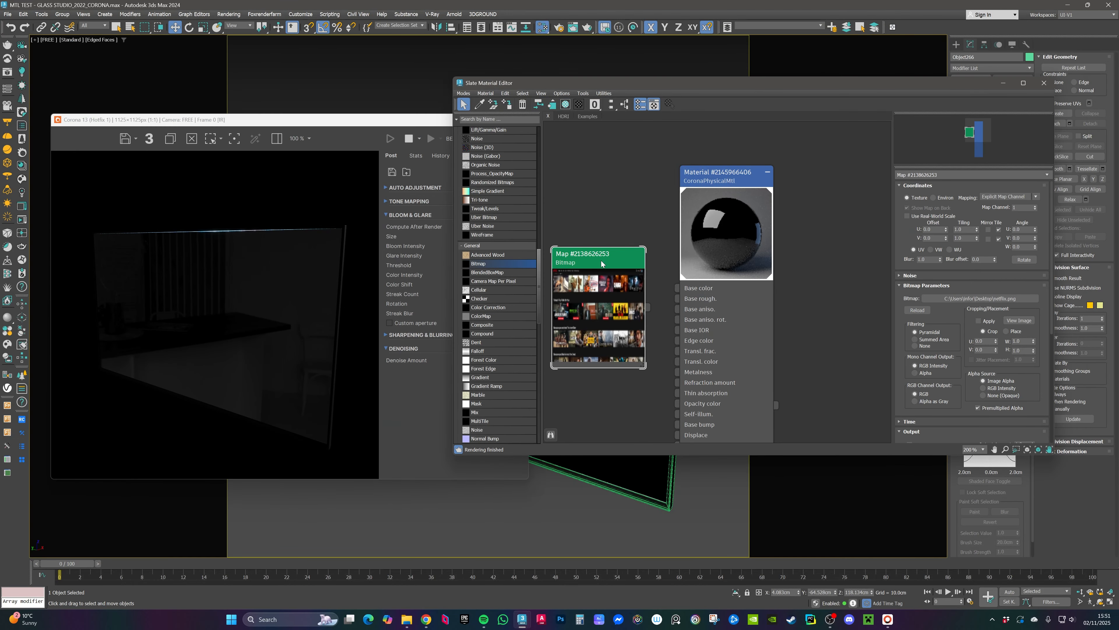
Step: Set the bitmap's blur to 0.3 and its filtering to Summed Area
{"action": "left_click_drag", "start_coordinate": [743, 289], "coordinate": [627, 240]}
{"action": "mouse_move", "coordinate": [685, 286]}
{"action": "middle_mouse_down"}
{"action": "mouse_move", "coordinate": [647, 284]}
{"action": "mouse_move", "coordinate": [693, 278]}
{"action": "middle_mouse_up"}
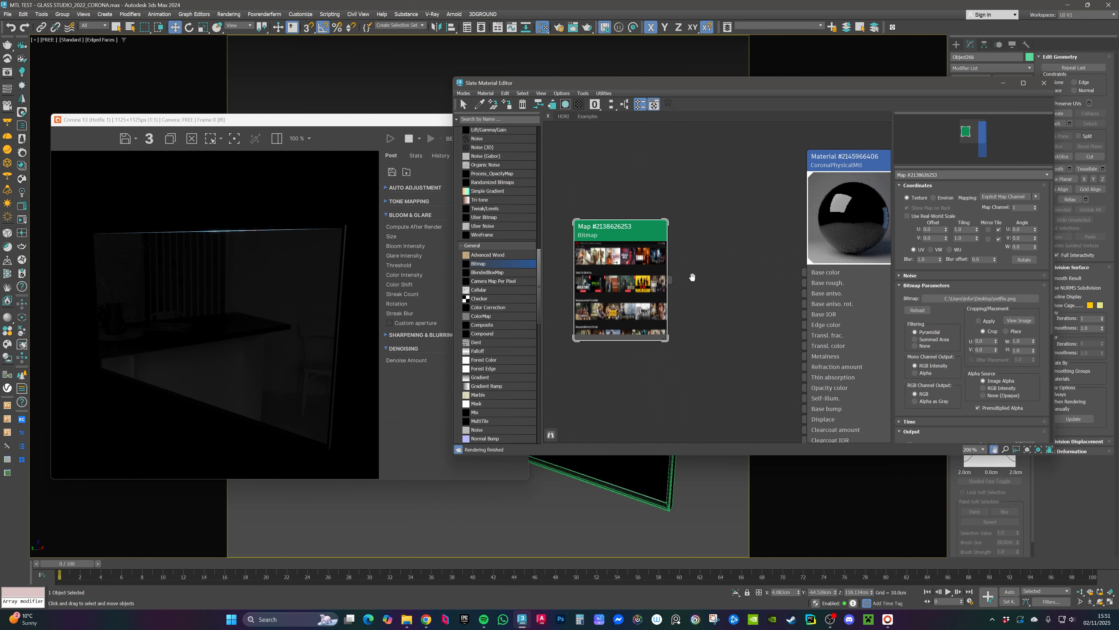
{"action": "left_click_drag", "start_coordinate": [625, 223], "coordinate": [613, 280]}
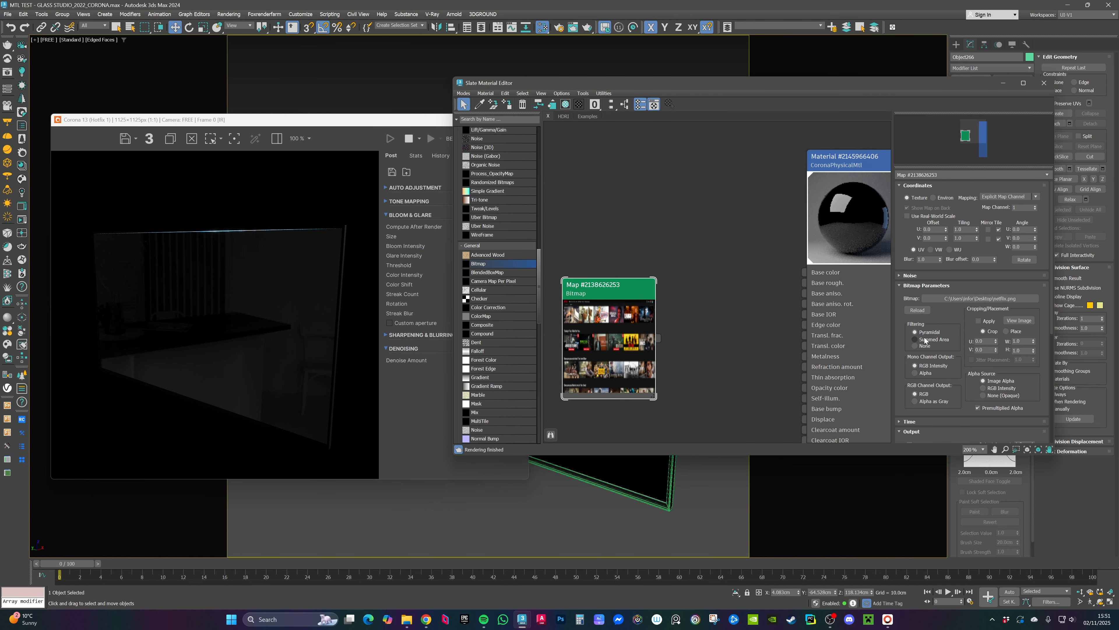
{"action": "double_click", "coordinate": [927, 261]}
{"action": "type", "text": ".3"}
{"action": "left_click", "coordinate": [932, 340]}
Step: Connect the bitmap output to the material's Self-illum input
{"action": "left_click_drag", "start_coordinate": [629, 305], "coordinate": [589, 257]}
{"action": "middle_click_drag", "start_coordinate": [668, 285], "coordinate": [630, 261]}
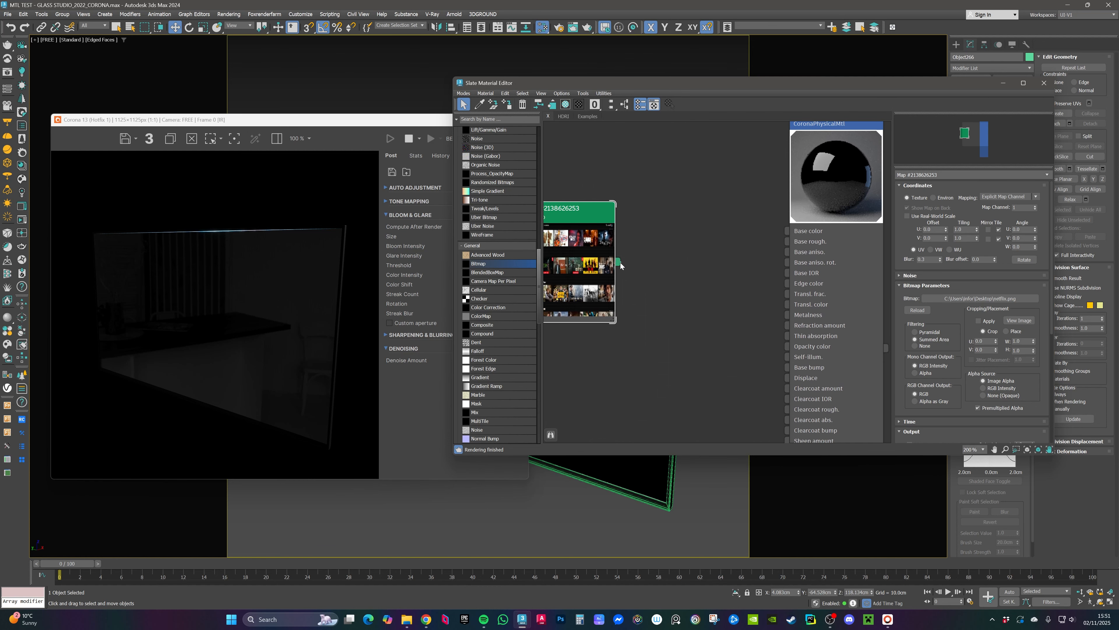
{"action": "left_click_drag", "start_coordinate": [620, 262], "coordinate": [629, 266]}
{"action": "left_click_drag", "start_coordinate": [729, 331], "coordinate": [787, 357]}
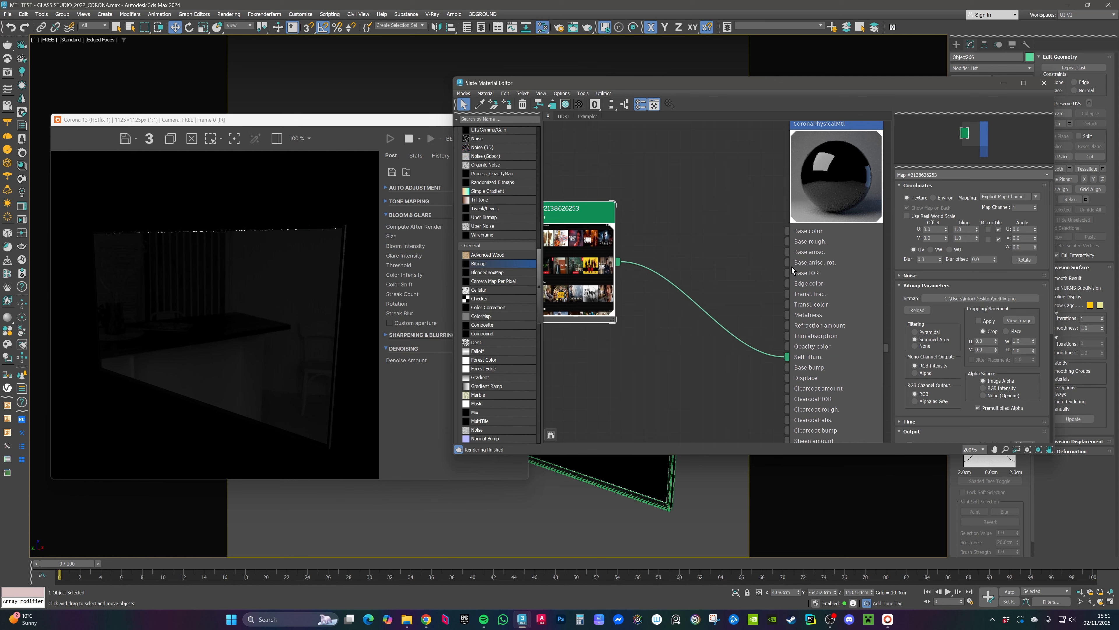
Step: Open the material's advanced options and set the self-illumination multiplier to 1
{"action": "middle_click_drag", "start_coordinate": [790, 159], "coordinate": [719, 204]}
{"action": "left_click", "coordinate": [760, 164]}
{"action": "double_click", "coordinate": [760, 167]}
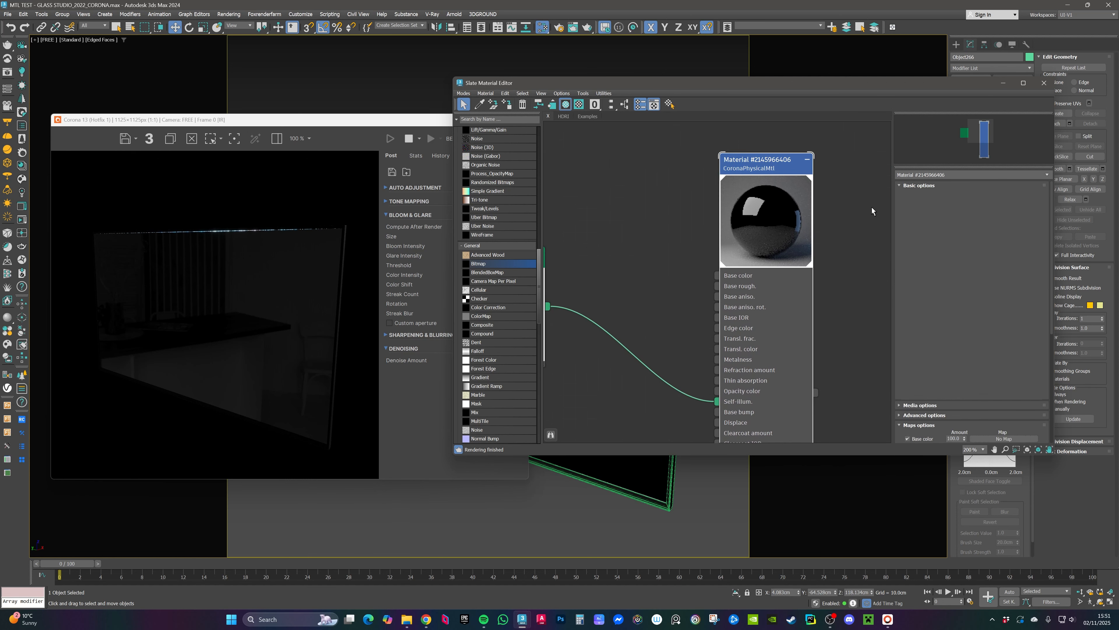
{"action": "left_click_drag", "start_coordinate": [1052, 251], "coordinate": [1052, 330]}
{"action": "left_click", "coordinate": [923, 314]}
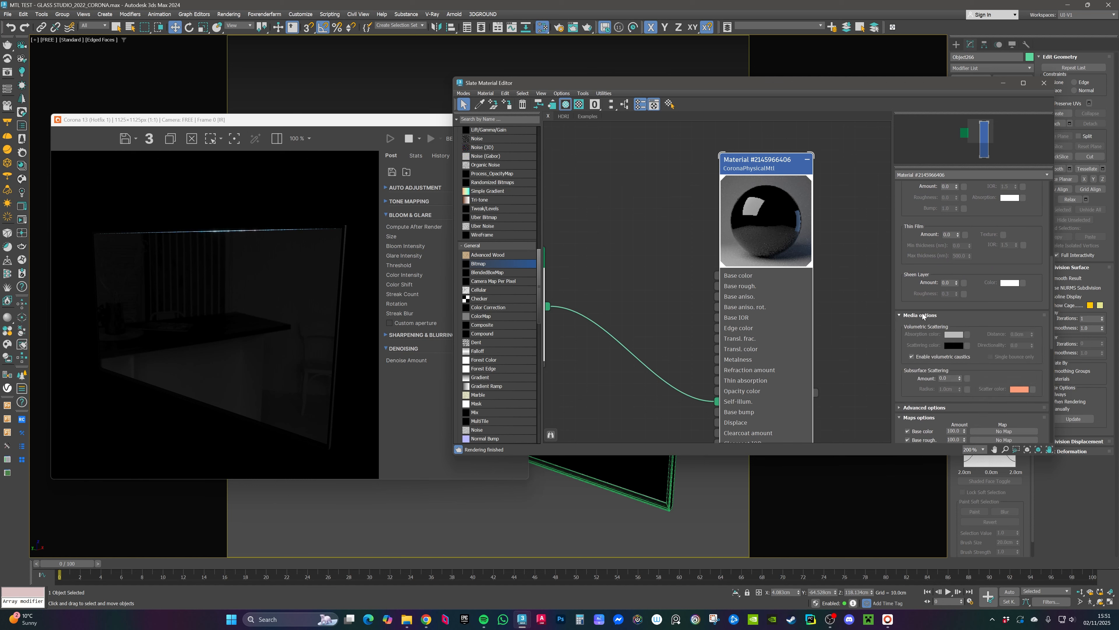
{"action": "left_click_drag", "start_coordinate": [966, 315], "coordinate": [965, 267]}
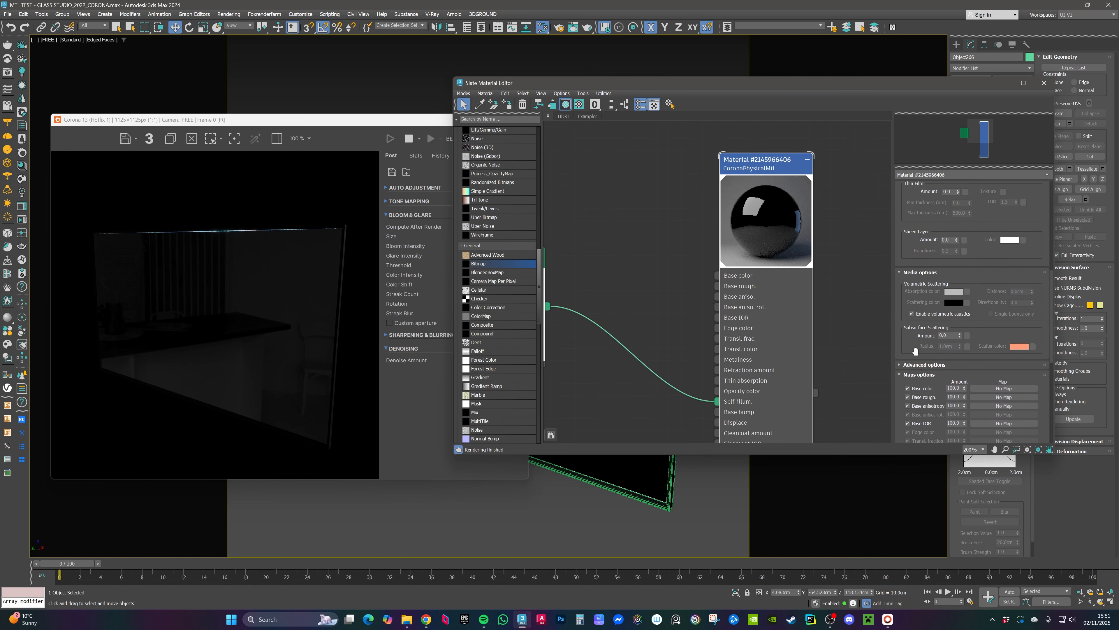
{"action": "left_click", "coordinate": [917, 364]}
{"action": "double_click", "coordinate": [948, 251]}
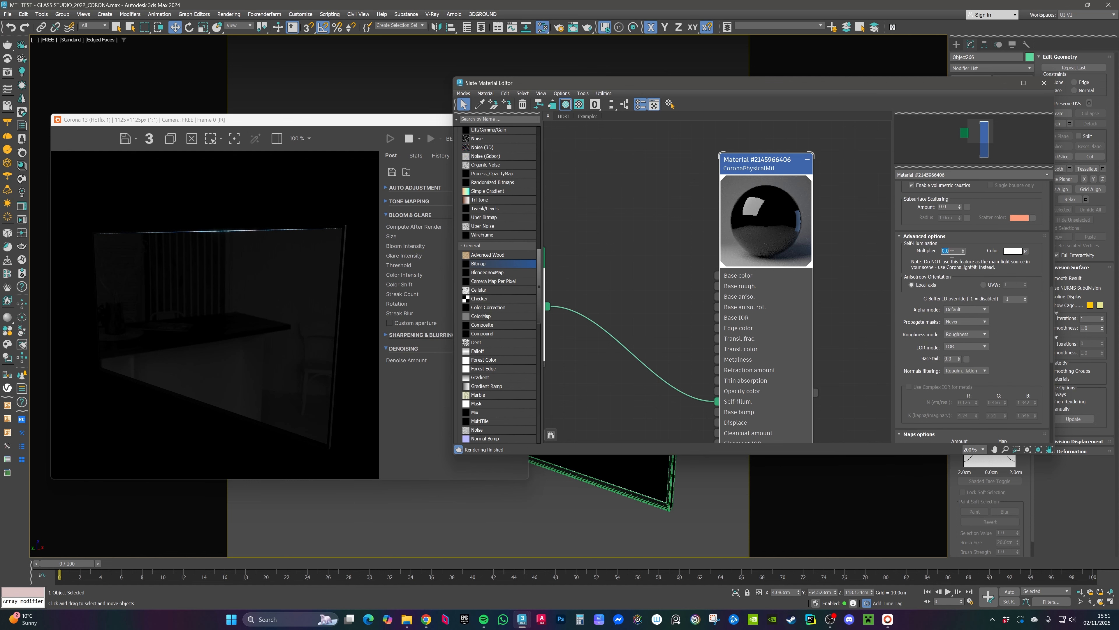
{"action": "type", "text": "1"}
{"action": "key", "text": "Return"}
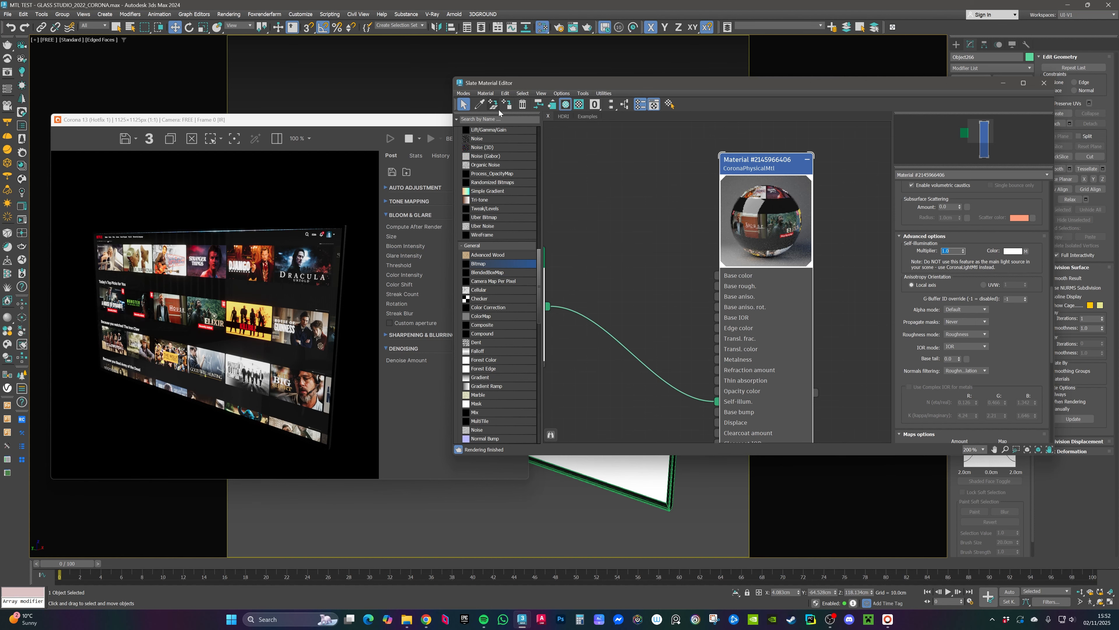
{"action": "left_click_drag", "start_coordinate": [557, 88], "coordinate": [567, 114]}
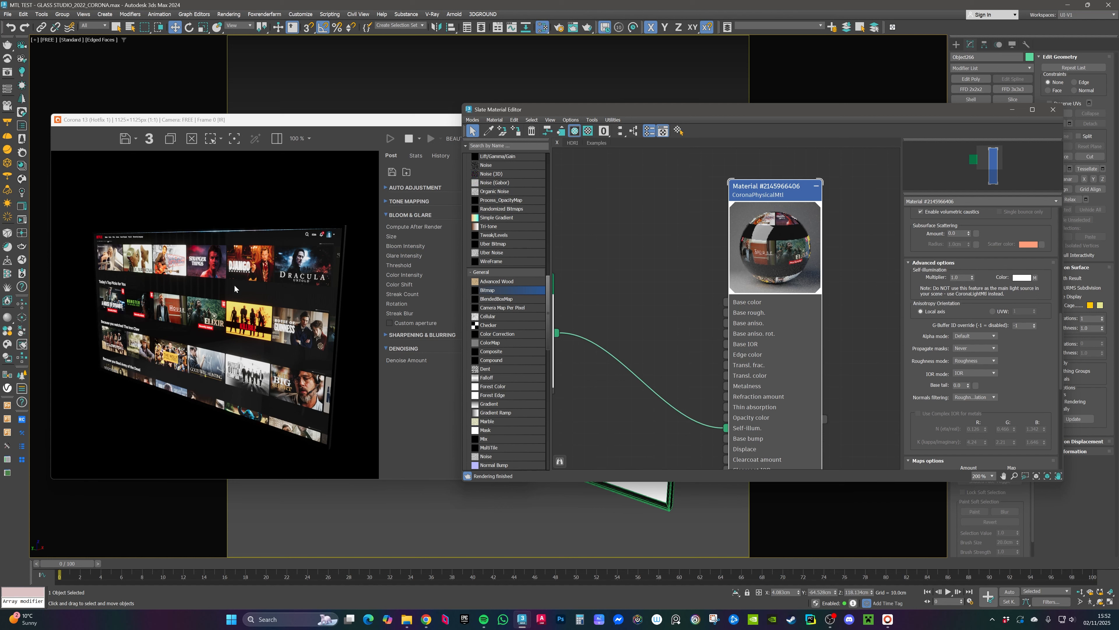
Step: Try several brightness values for the material's base color in the color selector
{"action": "middle_click_drag", "start_coordinate": [674, 260], "coordinate": [707, 276]}
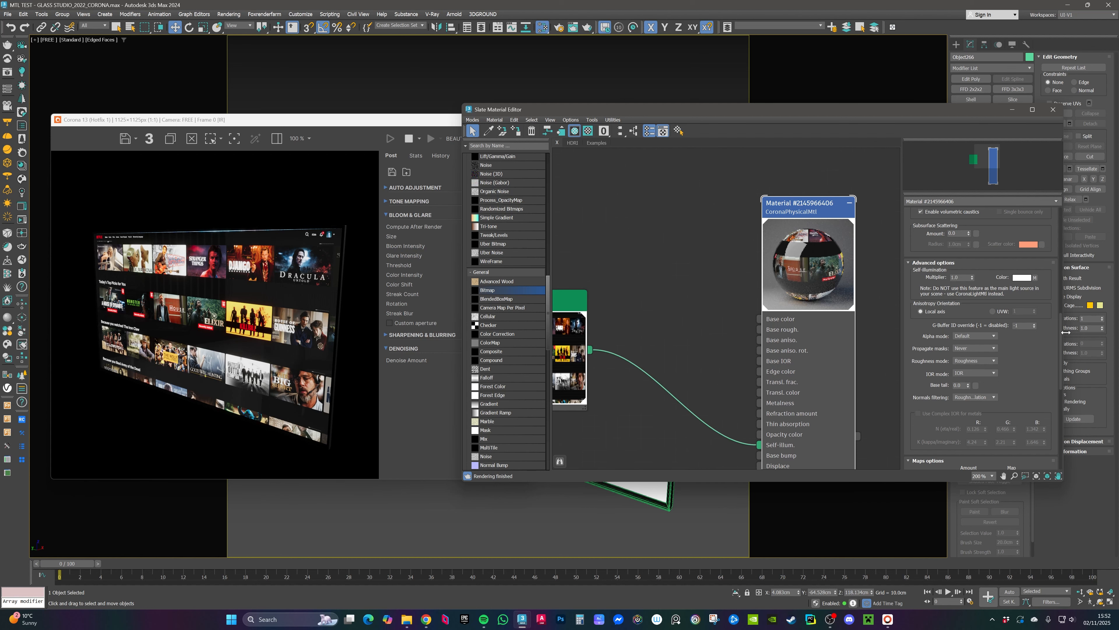
{"action": "left_click_drag", "start_coordinate": [1061, 337], "coordinate": [1066, 230]}
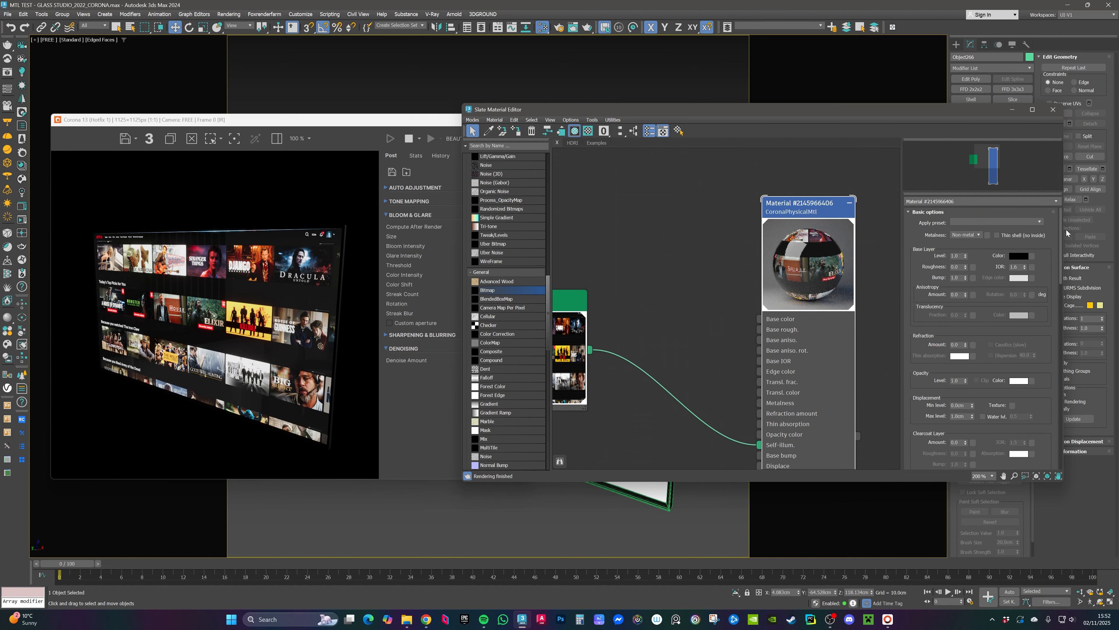
{"action": "left_click", "coordinate": [1017, 257]}
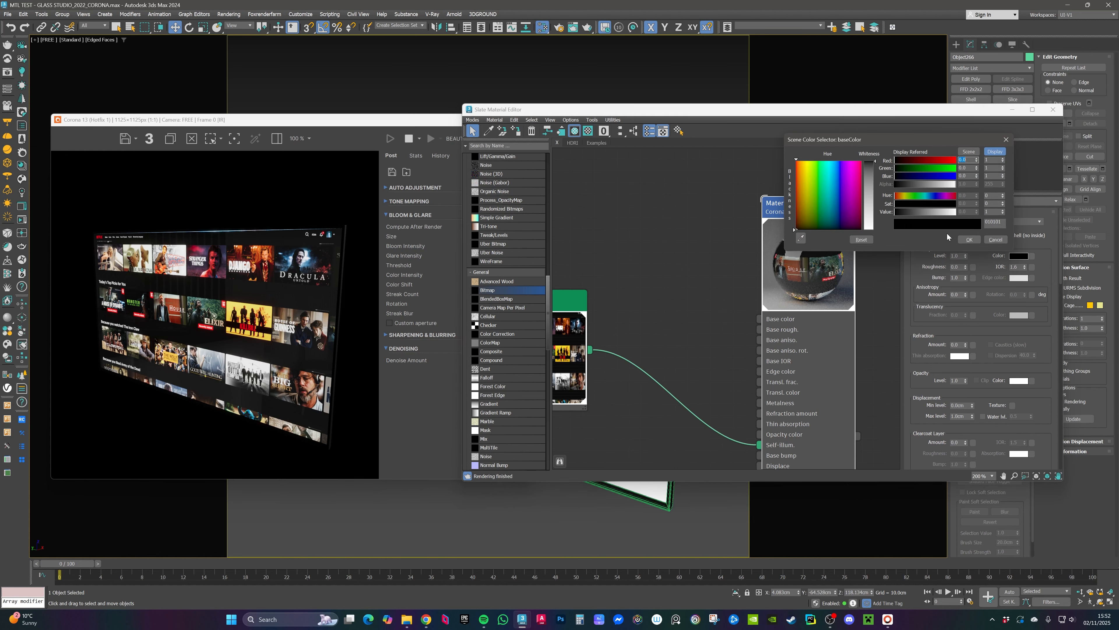
{"action": "left_click", "coordinate": [938, 213]}
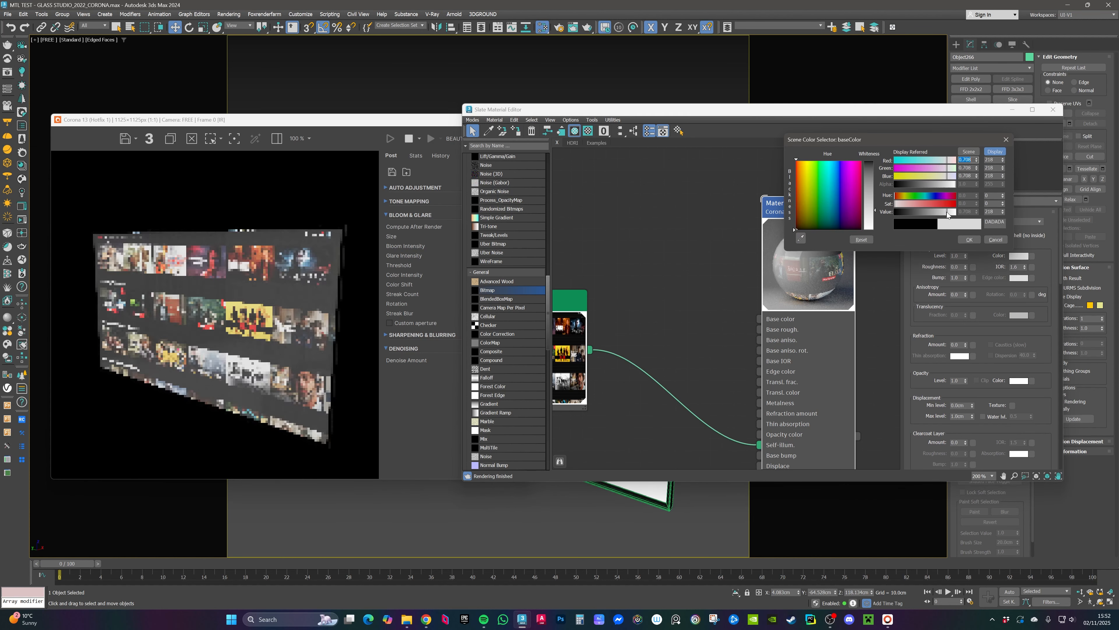
{"action": "left_click_drag", "start_coordinate": [947, 211], "coordinate": [924, 212]}
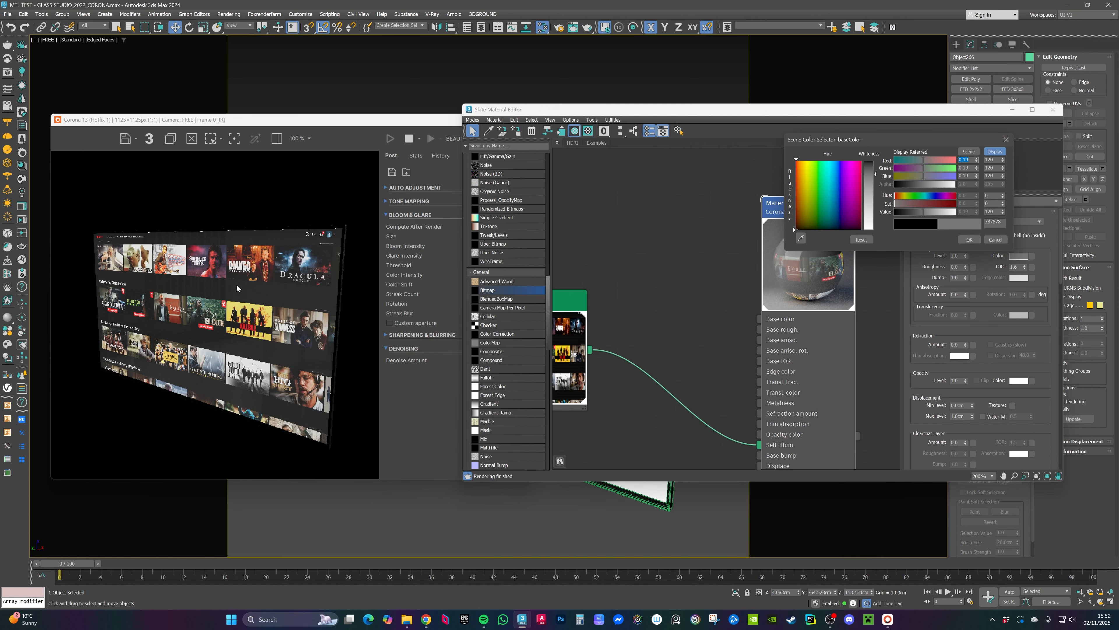
{"action": "left_click", "coordinate": [905, 212]}
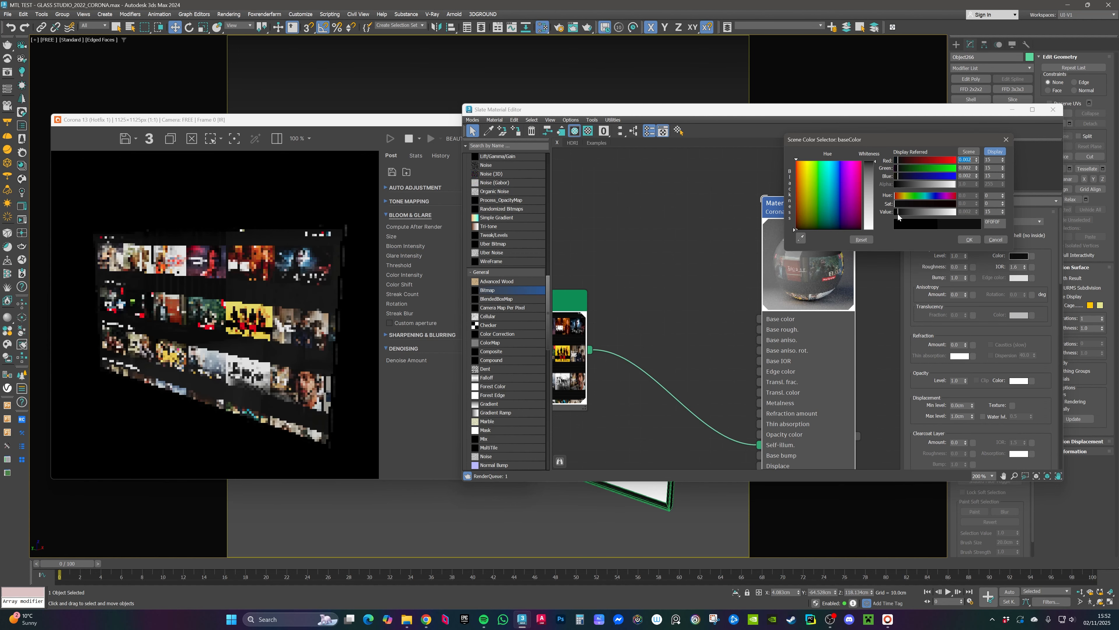
{"action": "left_click_drag", "start_coordinate": [905, 211], "coordinate": [908, 211]}
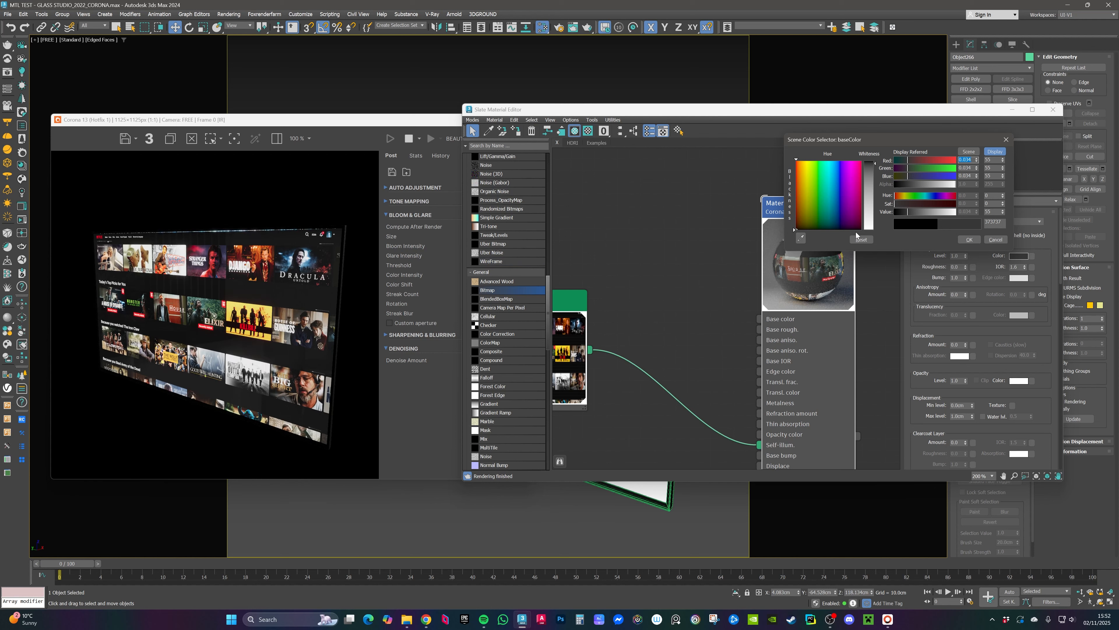
{"action": "left_click_drag", "start_coordinate": [910, 212], "coordinate": [906, 212]}
{"action": "left_click", "coordinate": [995, 211]}
{"action": "left_click", "coordinate": [968, 239]}
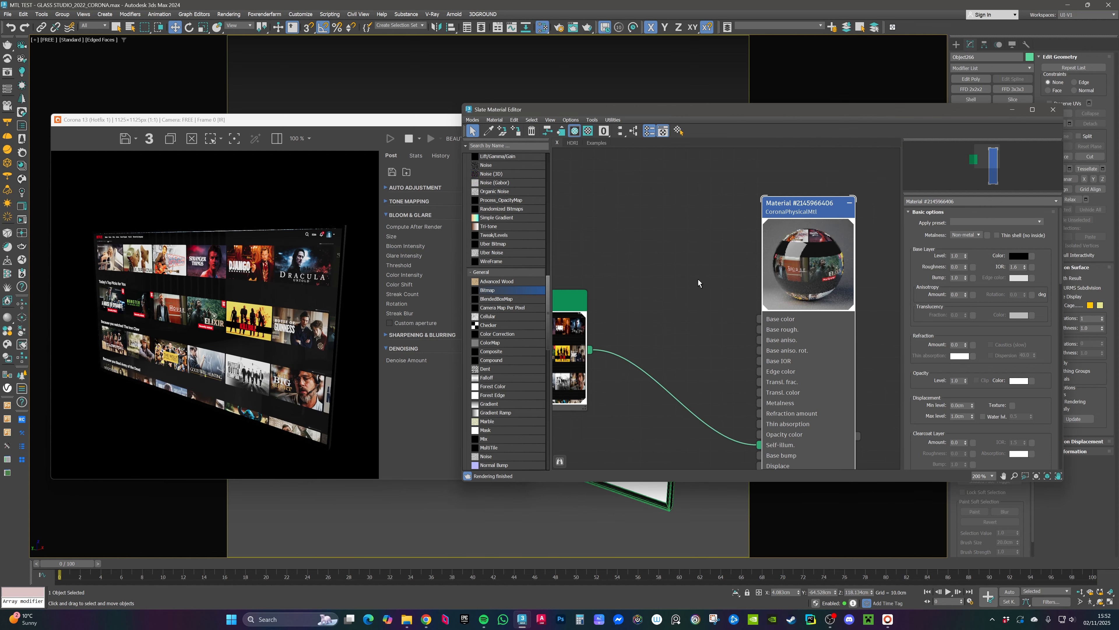
Step: Set the material's base color to pure black, 000000
{"action": "middle_click_drag", "start_coordinate": [698, 279], "coordinate": [744, 269]}
{"action": "left_click", "coordinate": [1019, 256]}
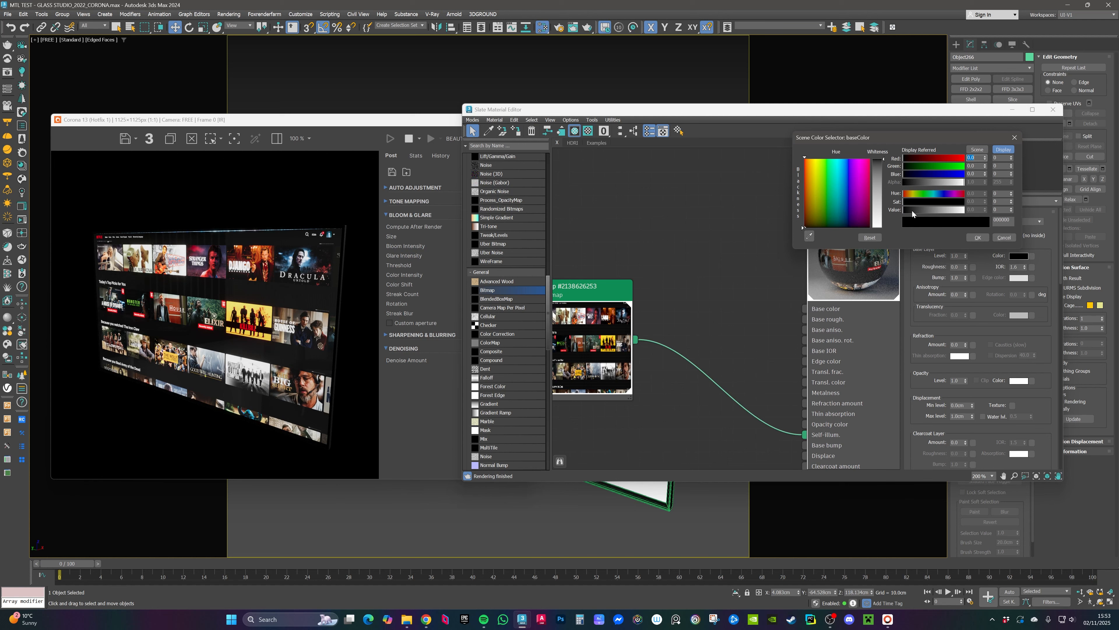
{"action": "left_click_drag", "start_coordinate": [916, 212], "coordinate": [918, 211]}
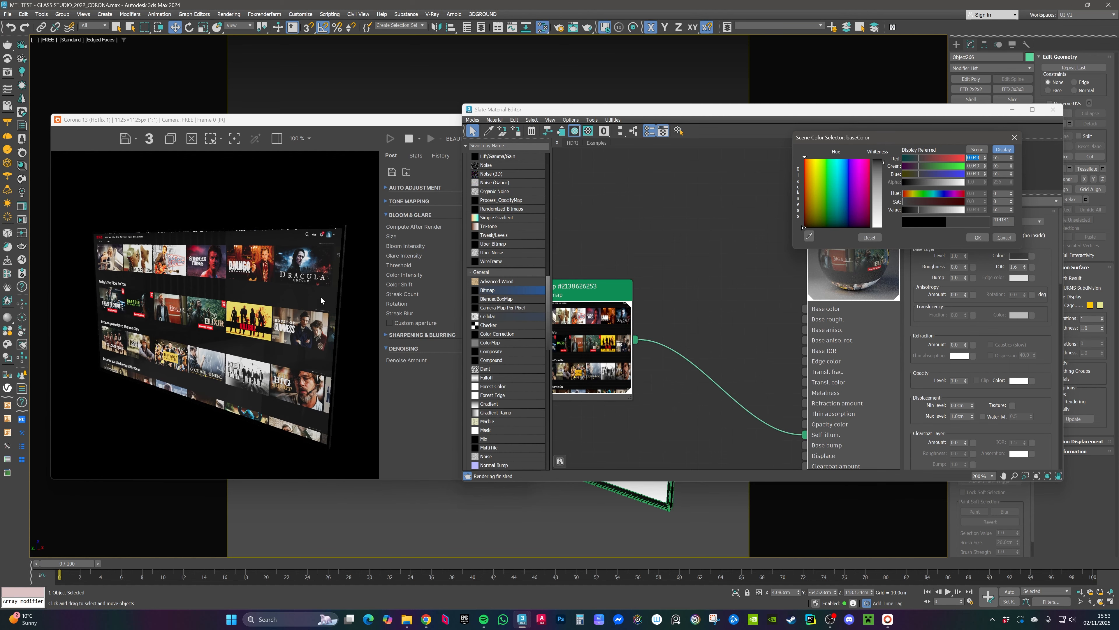
{"action": "scroll", "coordinate": [285, 294], "scroll_direction": "up", "scroll_amount": 1}
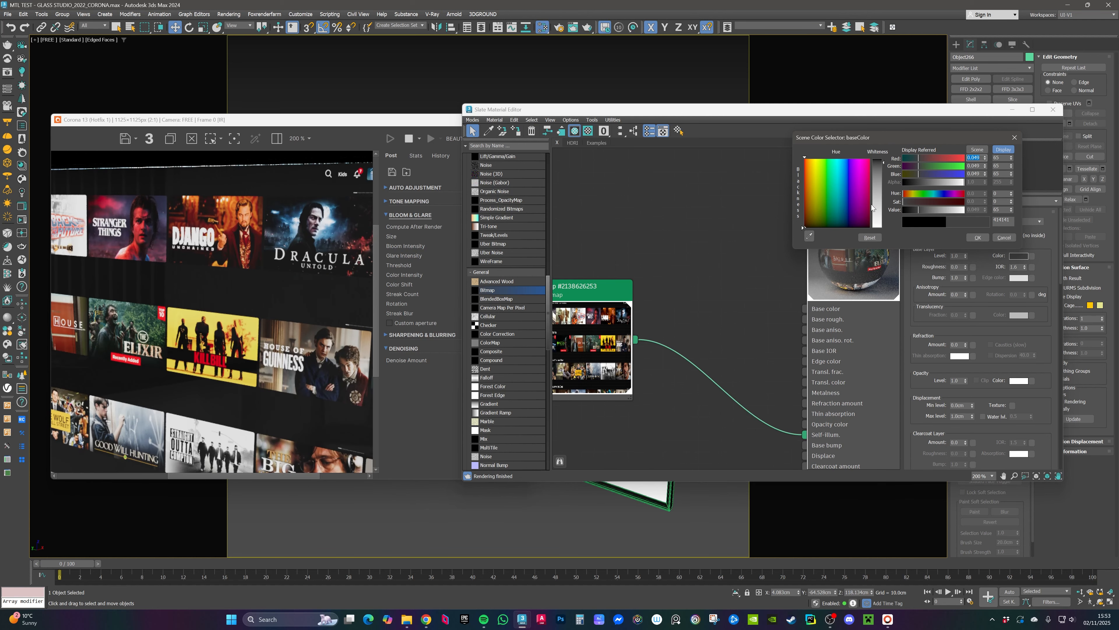
{"action": "left_click_drag", "start_coordinate": [931, 210], "coordinate": [899, 213]}
{"action": "scroll", "coordinate": [219, 303], "scroll_direction": "down", "scroll_amount": 1}
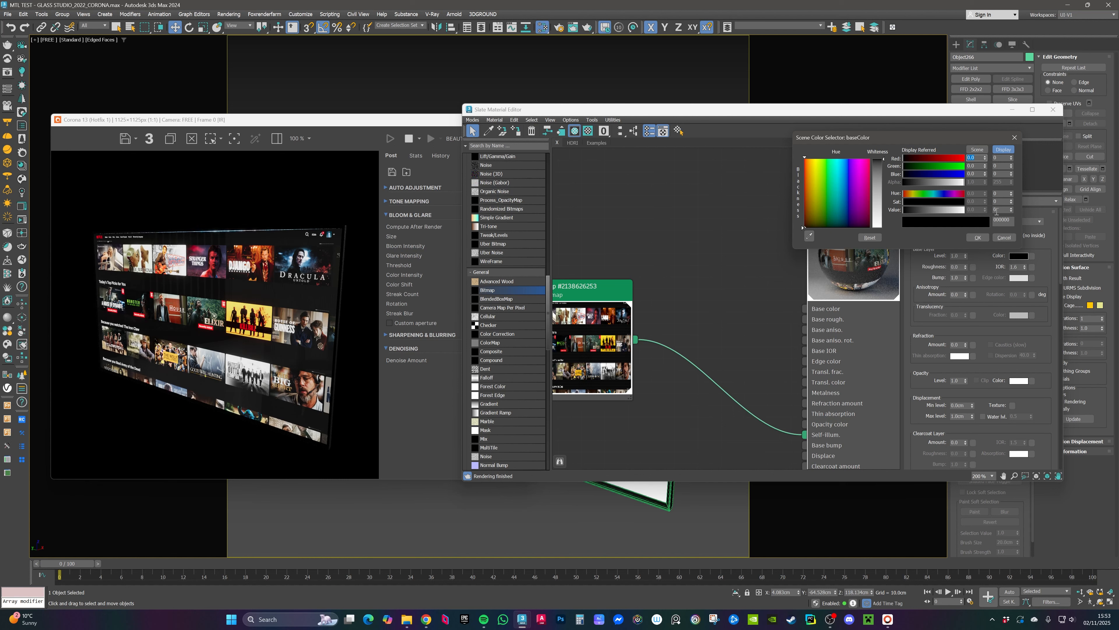
{"action": "left_click", "coordinate": [978, 237]}
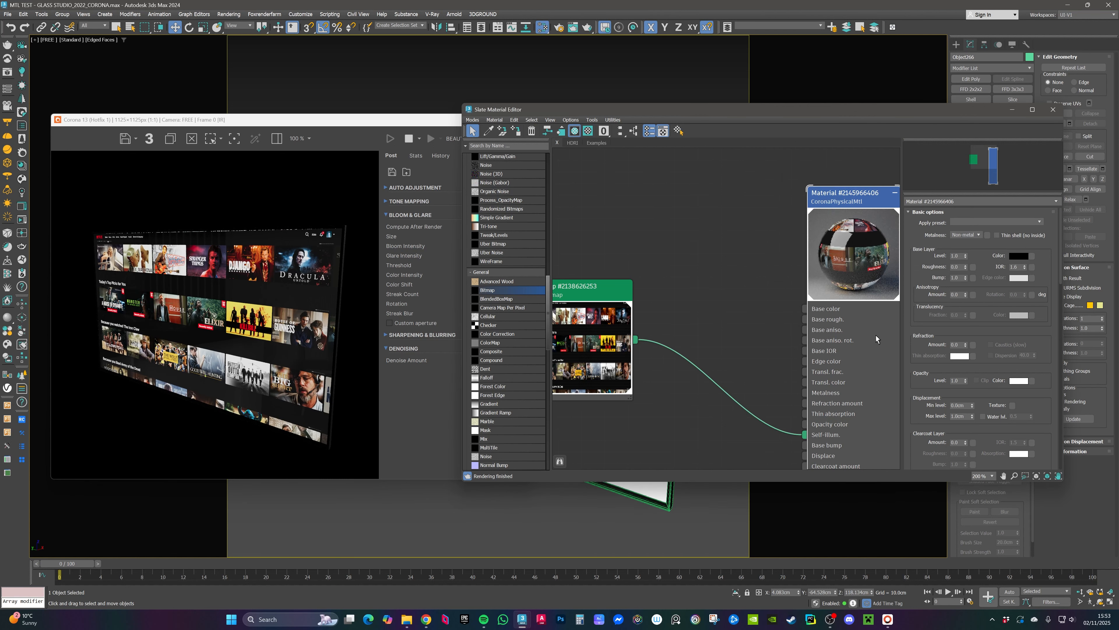
Step: Zoom into the interactive render to inspect the sharpness of the screen image
{"action": "middle_click_drag", "start_coordinate": [641, 326], "coordinate": [720, 317]}
{"action": "scroll", "coordinate": [235, 256], "scroll_direction": "up", "scroll_amount": 2}
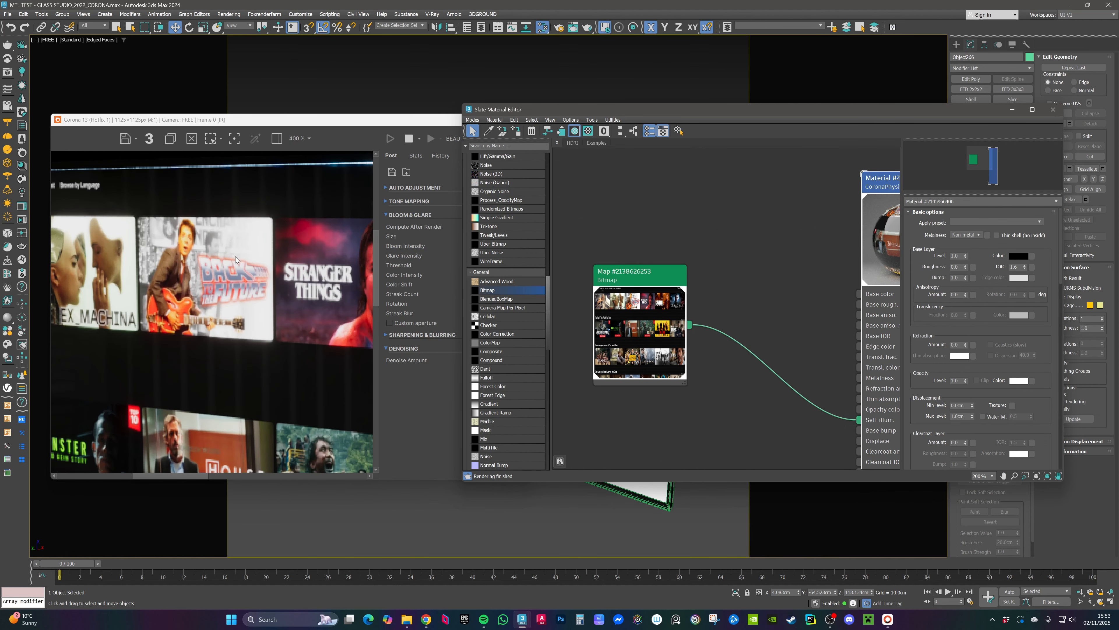
{"action": "scroll", "coordinate": [255, 242], "scroll_direction": "up", "scroll_amount": 2}
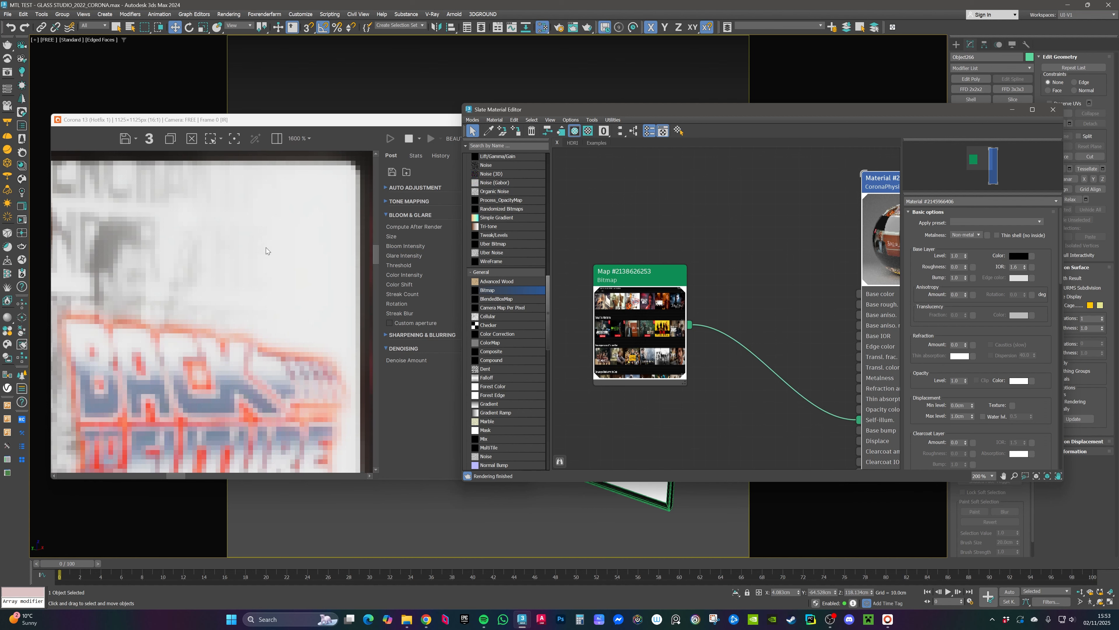
{"action": "scroll", "coordinate": [266, 248], "scroll_direction": "down", "scroll_amount": 1}
{"action": "middle_click_drag", "start_coordinate": [247, 252], "coordinate": [280, 255]}
{"action": "middle_click_drag", "start_coordinate": [733, 312], "coordinate": [648, 307]}
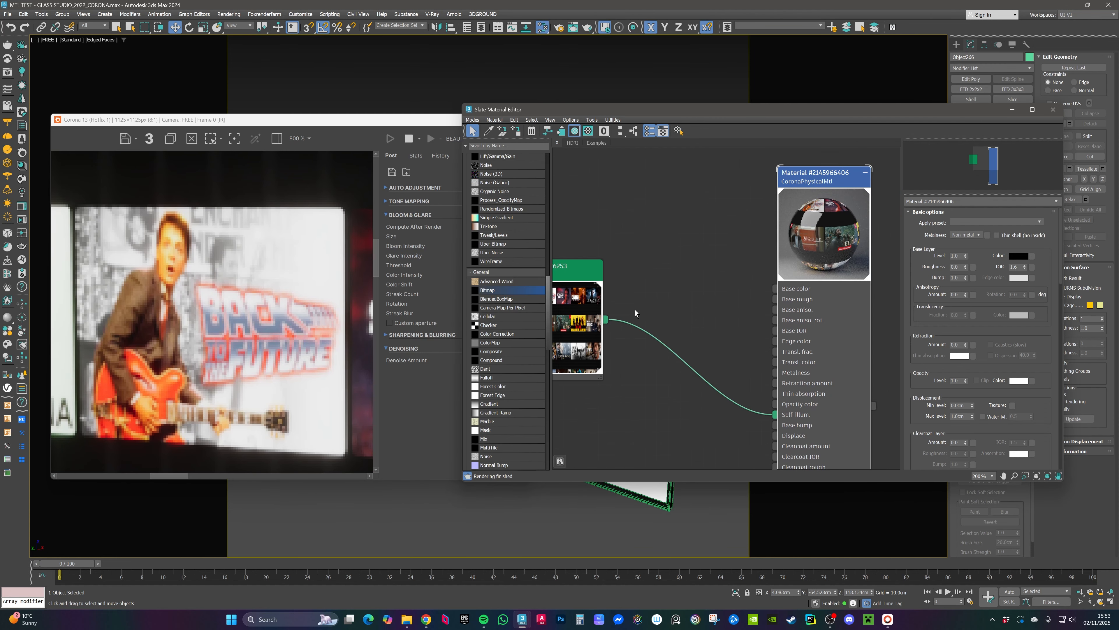
{"action": "left_click_drag", "start_coordinate": [605, 322], "coordinate": [775, 290]}
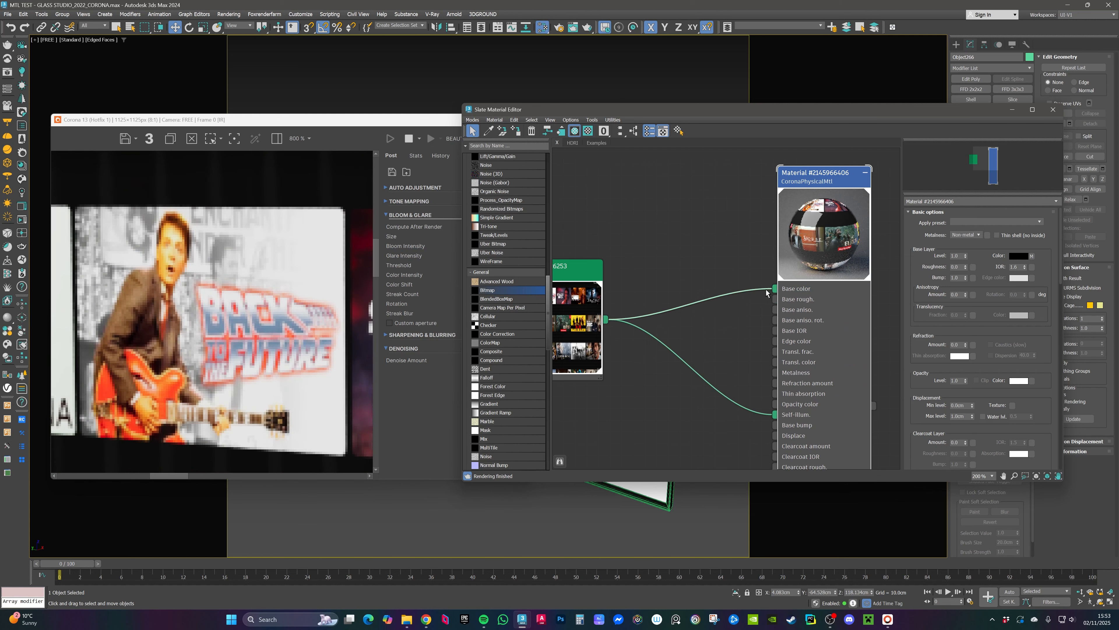
{"action": "scroll", "coordinate": [265, 261], "scroll_direction": "down", "scroll_amount": 1}
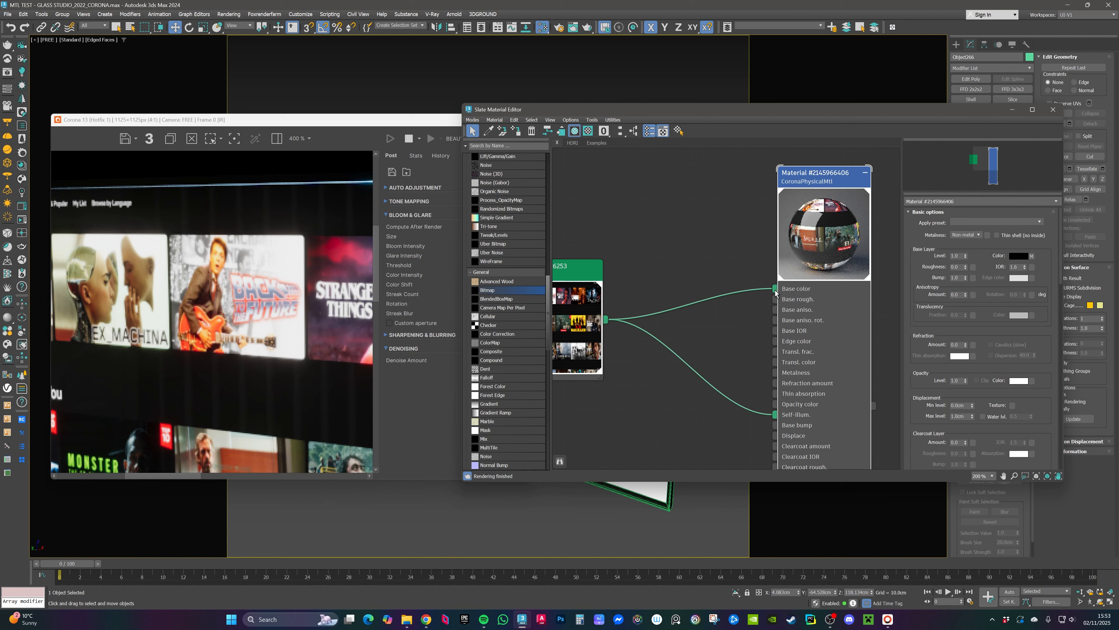
{"action": "left_click_drag", "start_coordinate": [777, 293], "coordinate": [723, 319]}
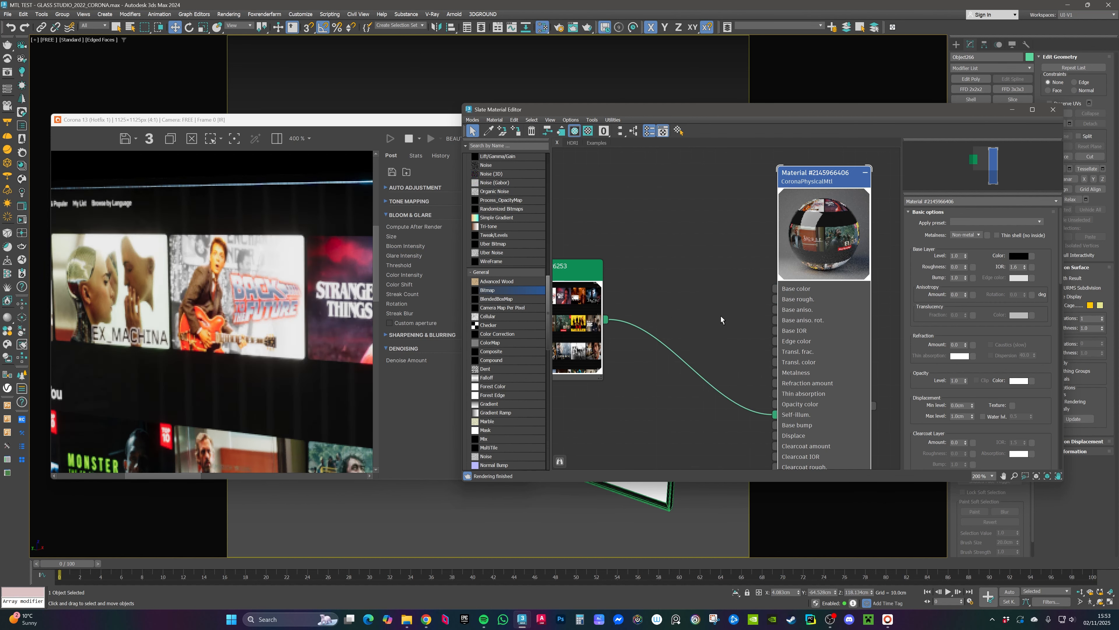
{"action": "scroll", "coordinate": [642, 283], "scroll_direction": "down", "scroll_amount": 1}
{"action": "scroll", "coordinate": [223, 295], "scroll_direction": "down", "scroll_amount": 3}
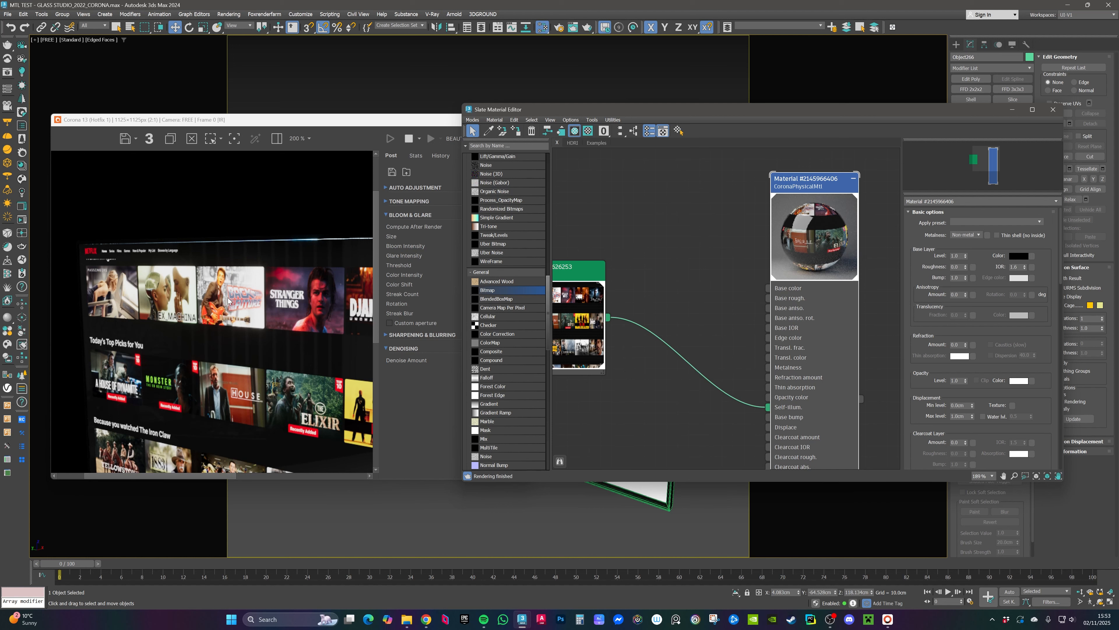
{"action": "middle_click_drag", "start_coordinate": [663, 288], "coordinate": [708, 246]}
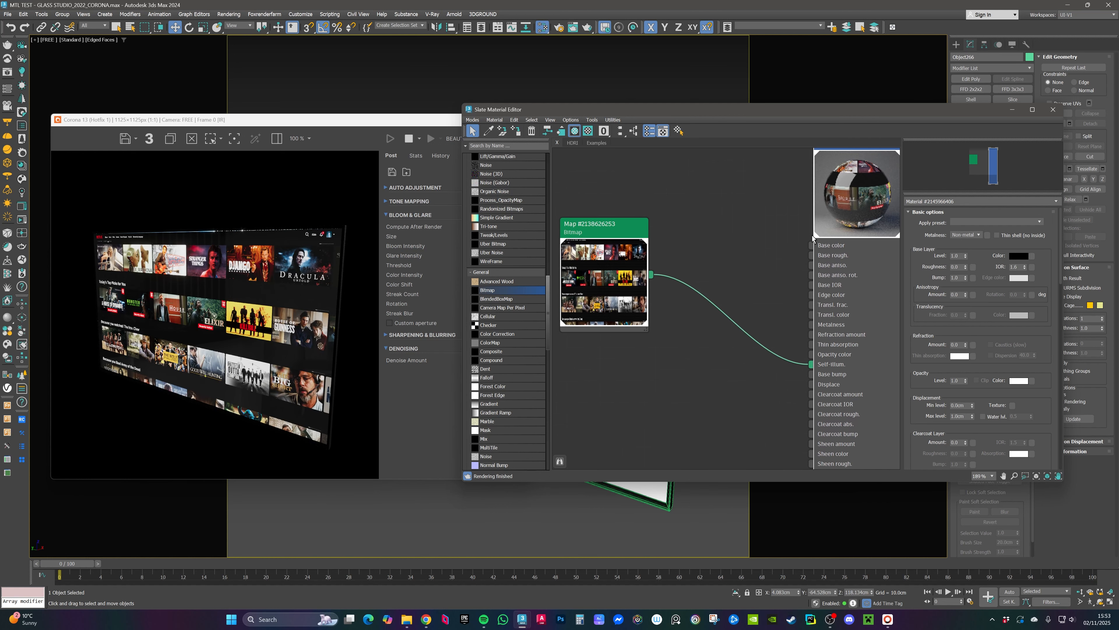
{"action": "middle_click_drag", "start_coordinate": [860, 170], "coordinate": [833, 207]}
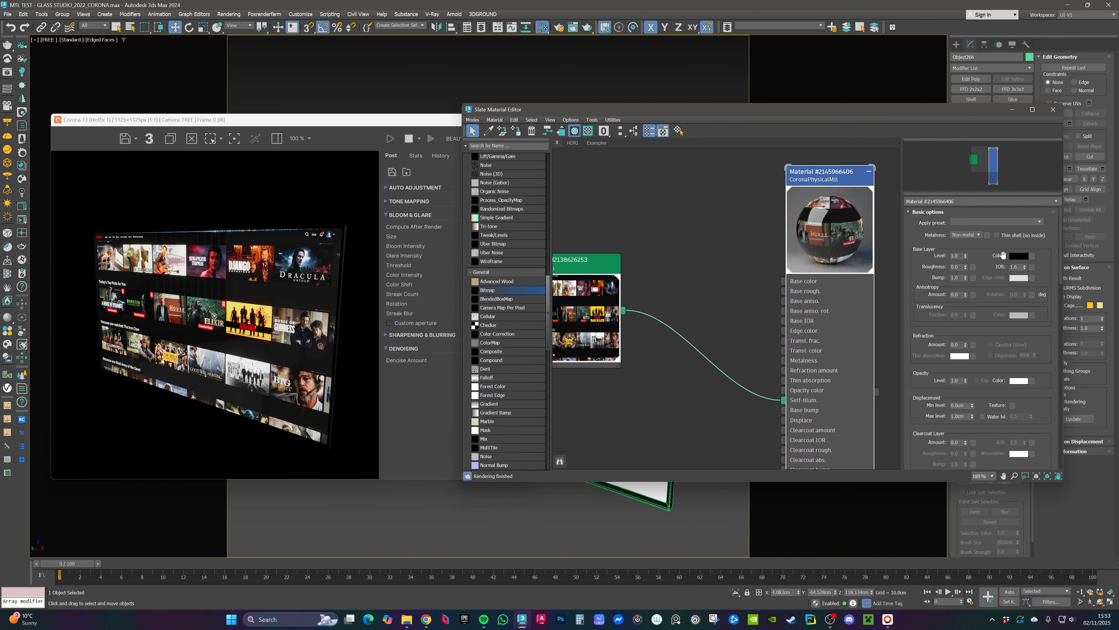
{"action": "left_click", "coordinate": [1018, 256]}
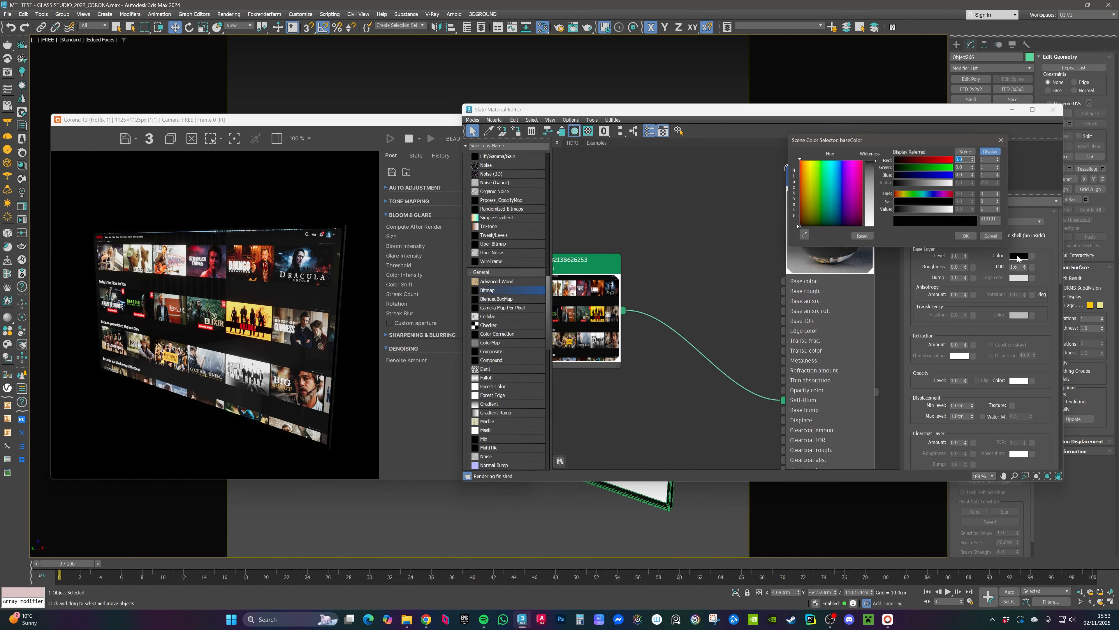
{"action": "left_click", "coordinate": [990, 240]}
Step: Set the self-illumination multiplier to 1.2
{"action": "scroll", "coordinate": [1048, 311], "scroll_direction": "down", "scroll_amount": 5}
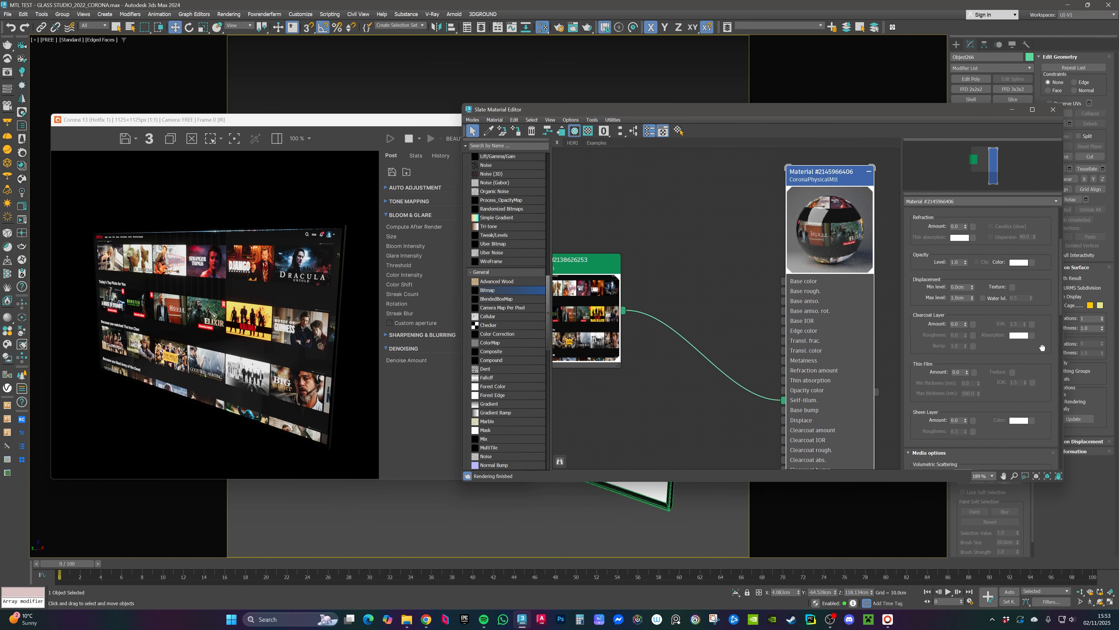
{"action": "scroll", "coordinate": [1042, 347], "scroll_direction": "down", "scroll_amount": 5}
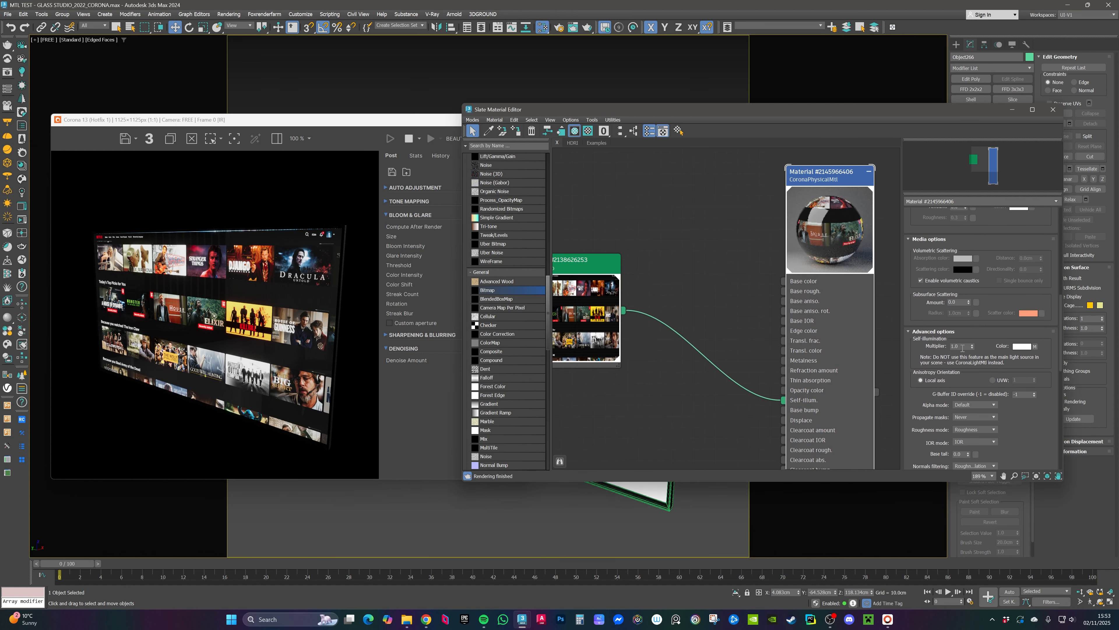
{"action": "double_click", "coordinate": [962, 347]}
{"action": "type", "text": "1.2"}
{"action": "key", "text": "Return"}
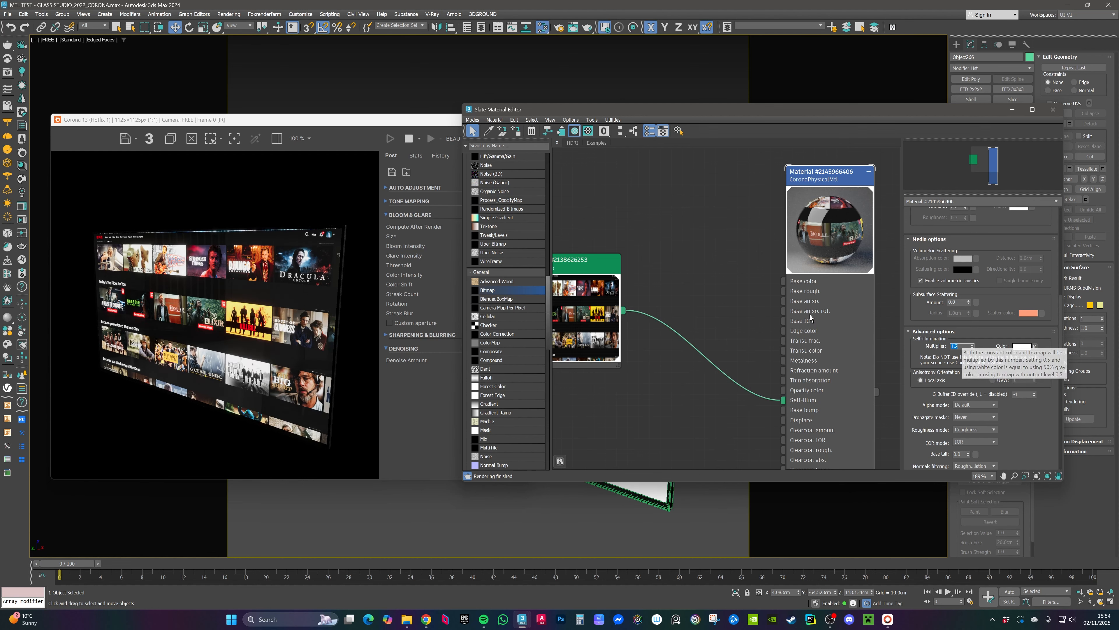
Step: Reposition the bitmap node next to the material node in the node view
{"action": "scroll", "coordinate": [727, 282], "scroll_direction": "down", "scroll_amount": 2}
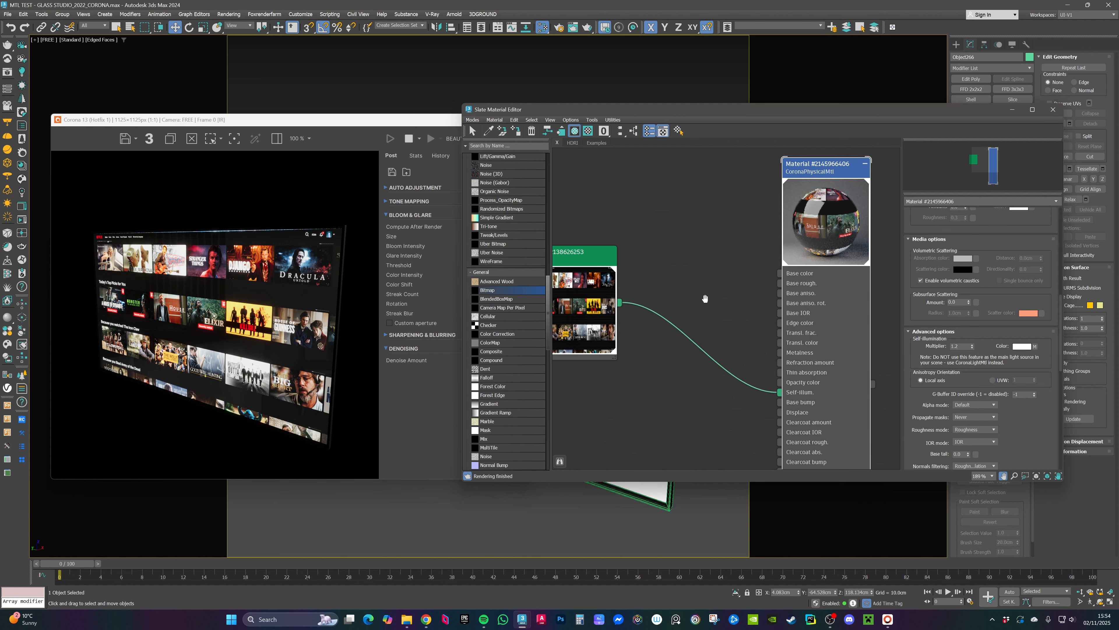
{"action": "middle_click_drag", "start_coordinate": [710, 259], "coordinate": [740, 265]}
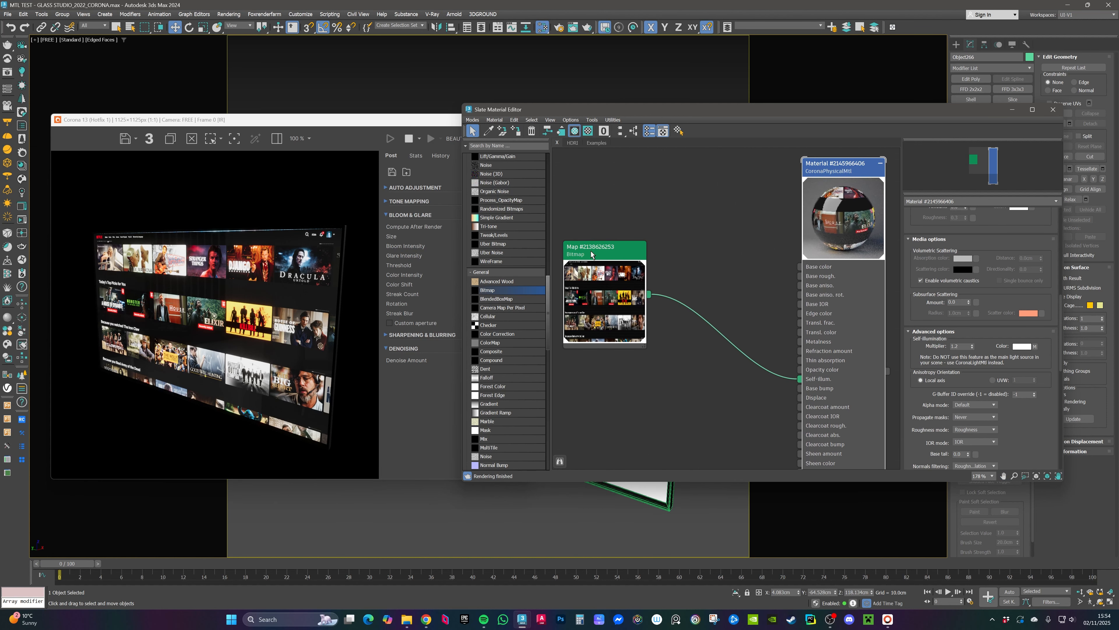
{"action": "left_click_drag", "start_coordinate": [593, 256], "coordinate": [623, 276]}
{"action": "middle_click_drag", "start_coordinate": [623, 277], "coordinate": [581, 272]}
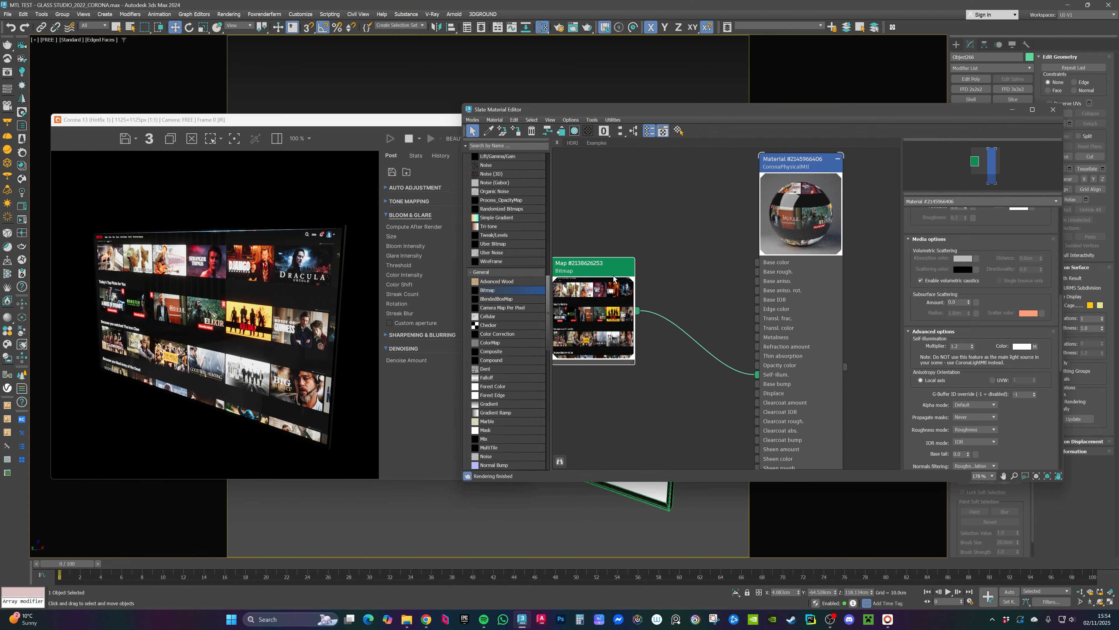
{"action": "mouse_move", "coordinate": [606, 272]}
{"action": "left_mouse_down"}
{"action": "mouse_move", "coordinate": [621, 272]}
{"action": "mouse_move", "coordinate": [607, 272]}
{"action": "left_mouse_up"}
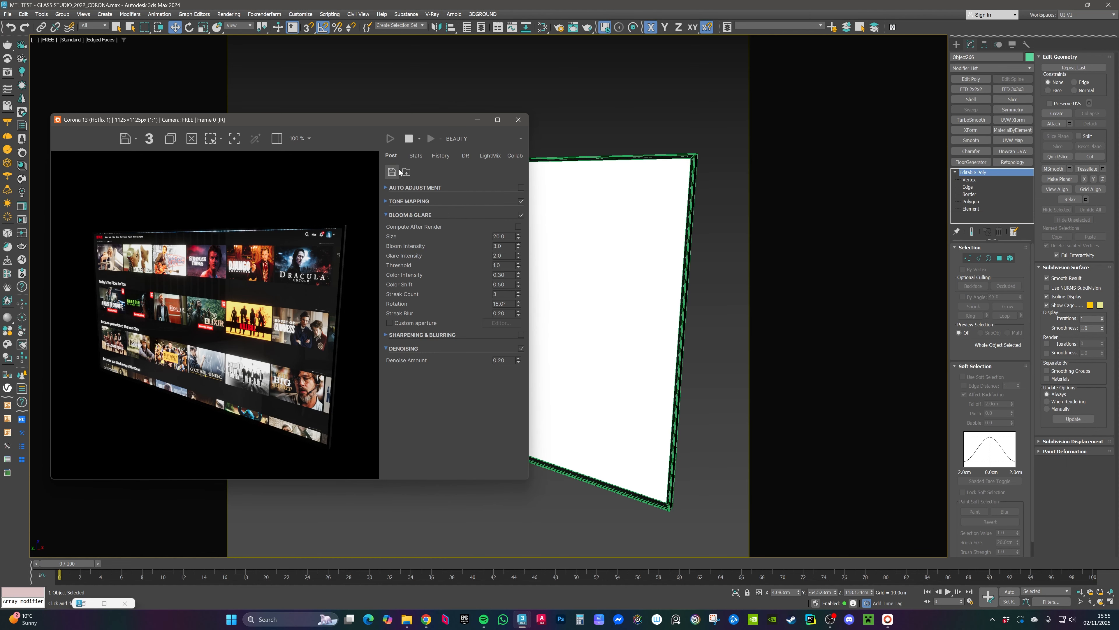
Step: Stop the interactive render and minimize the frame buffer window
{"action": "left_click", "coordinate": [409, 138]}
{"action": "left_click", "coordinate": [478, 120]}
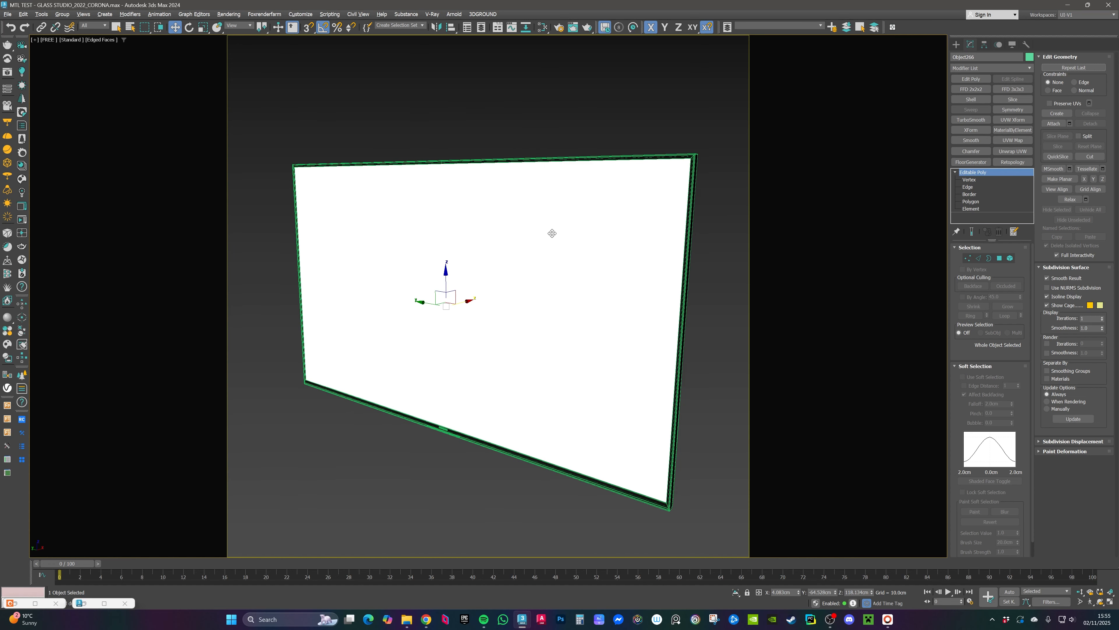
Step: Reopen the Slate Material Editor and set the material's self-illumination color to black
{"action": "left_click", "coordinate": [542, 27]}
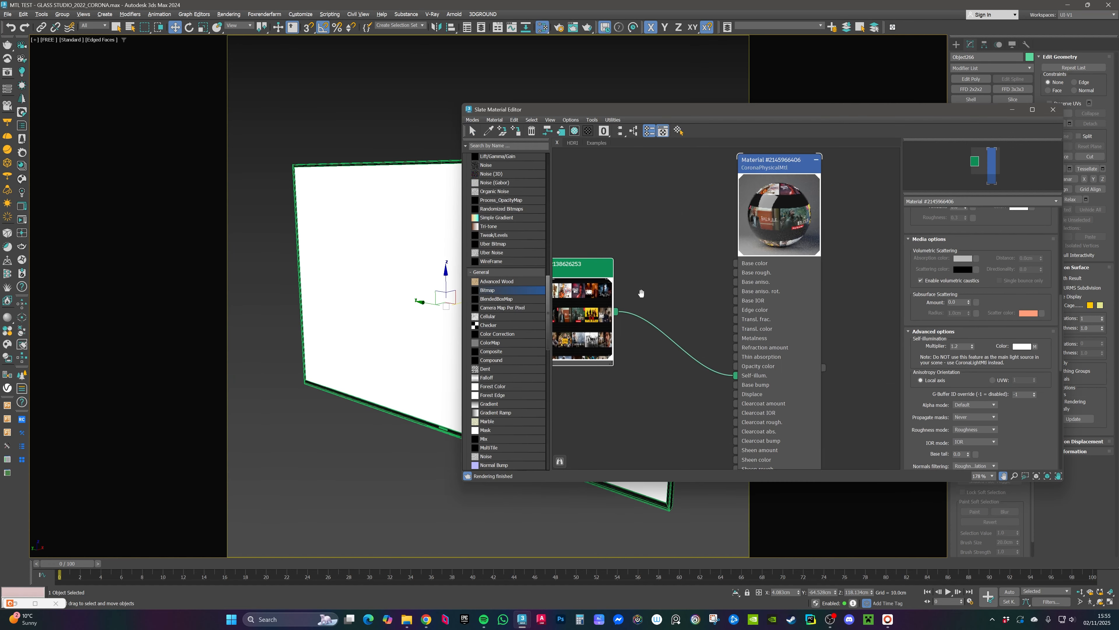
{"action": "middle_click_drag", "start_coordinate": [779, 164], "coordinate": [776, 180]}
{"action": "left_click", "coordinate": [747, 183]}
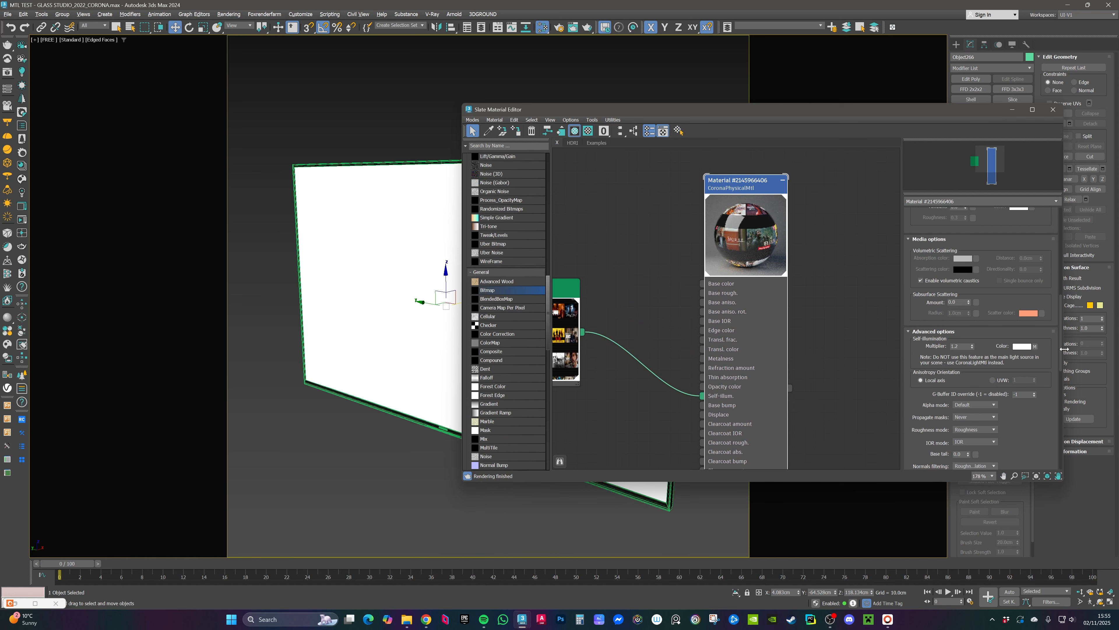
{"action": "left_click", "coordinate": [1023, 347]}
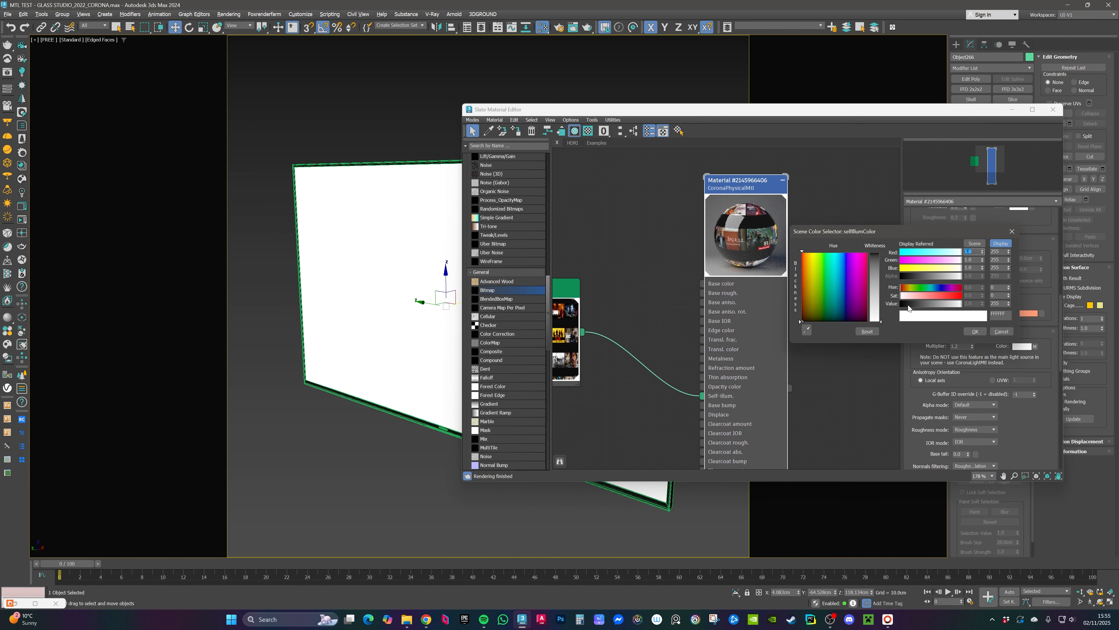
{"action": "left_click_drag", "start_coordinate": [881, 253], "coordinate": [882, 304]}
{"action": "left_click", "coordinate": [976, 331]}
{"action": "middle_click_drag", "start_coordinate": [584, 286], "coordinate": [707, 287]}
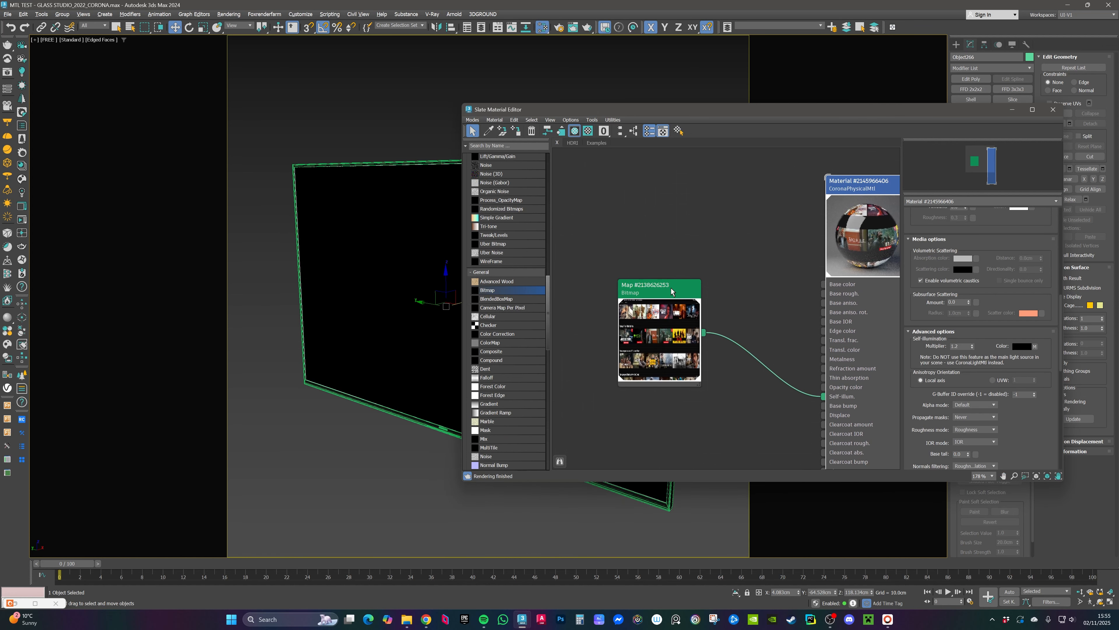
Step: Show the Netflix bitmap map in the viewport and close the Slate Material Editor
{"action": "double_click", "coordinate": [671, 290]}
{"action": "left_click", "coordinate": [575, 132]}
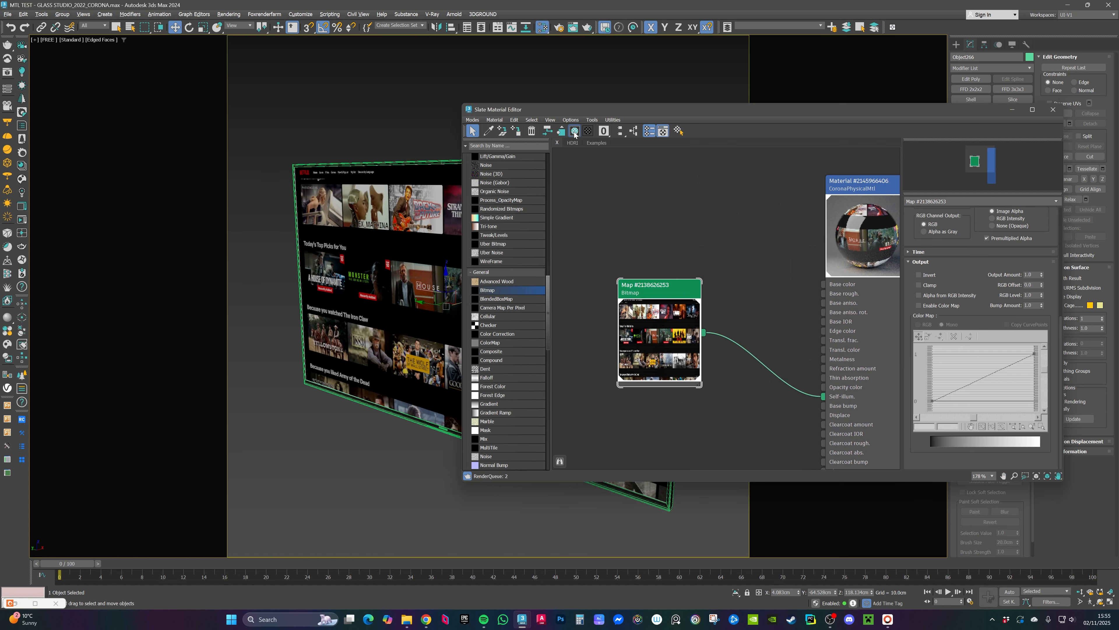
{"action": "left_click", "coordinate": [1010, 111]}
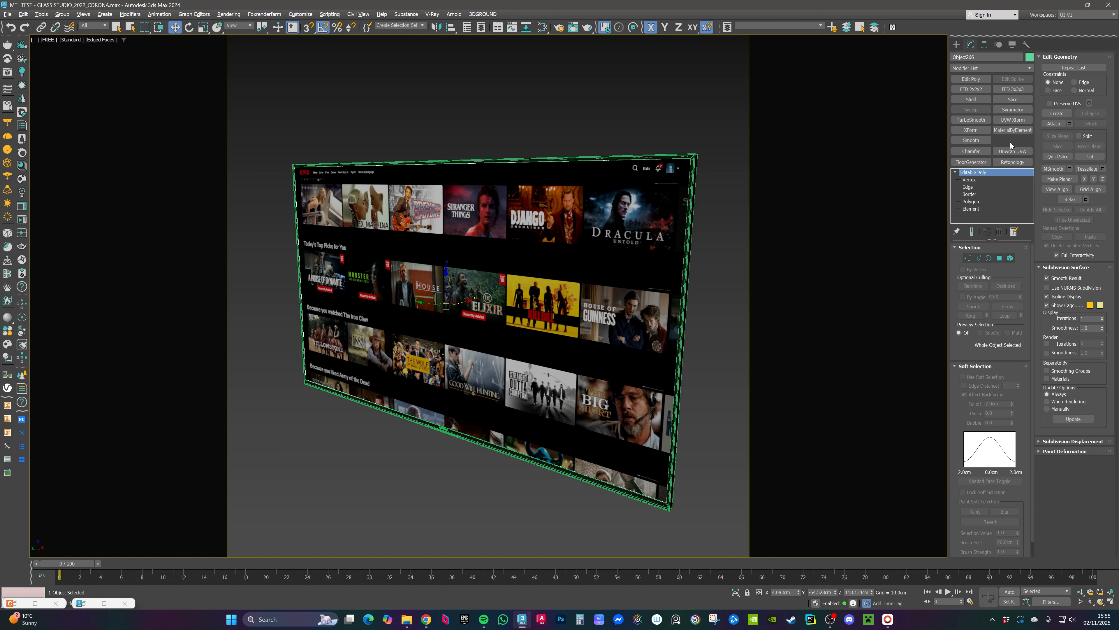
Step: Add a UVW Map modifier to the screen panel and set its mapping to Box
{"action": "left_click", "coordinate": [1011, 141]}
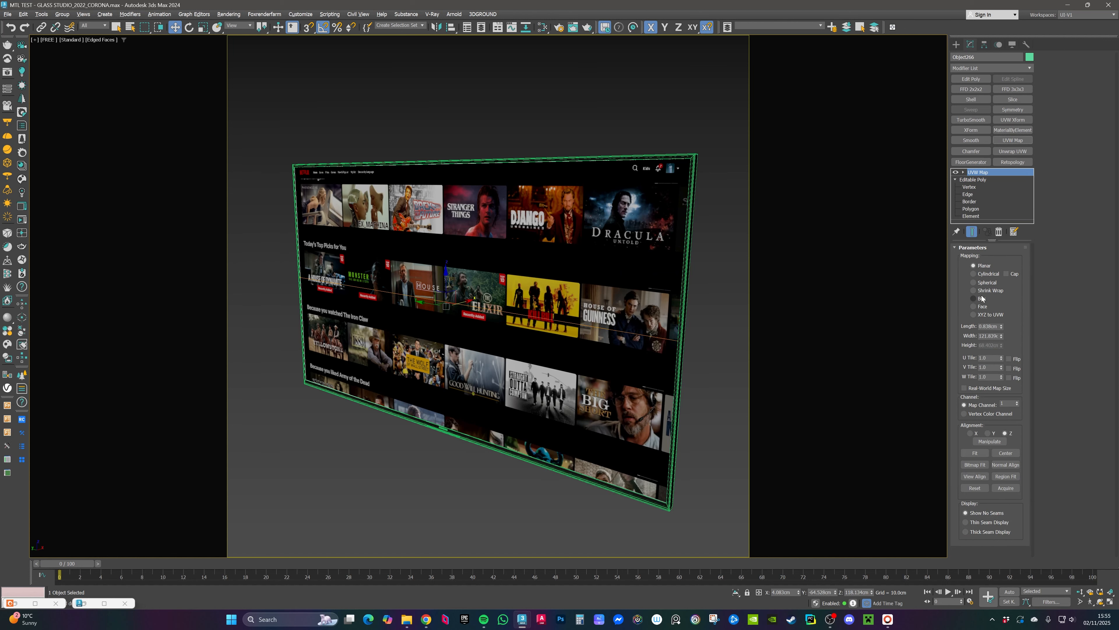
{"action": "left_click", "coordinate": [975, 298]}
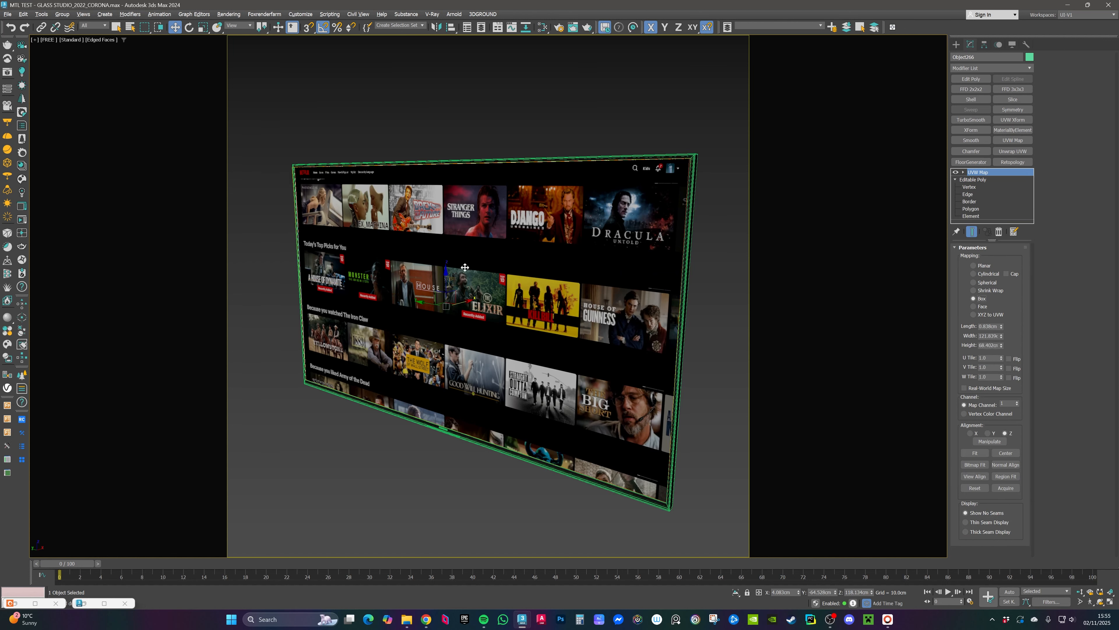
{"action": "key", "text": "alt+q"}
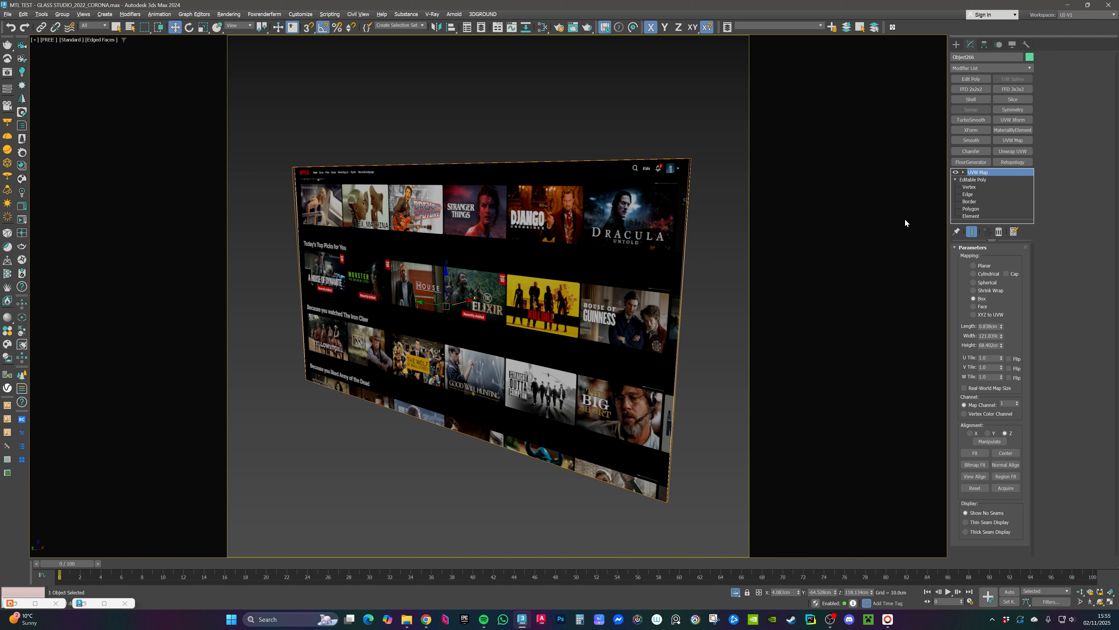
Step: Try scaling the UVW Map gizmo on the screen panel, then undo the scale
{"action": "left_click", "coordinate": [964, 172]}
{"action": "left_click", "coordinate": [977, 179]}
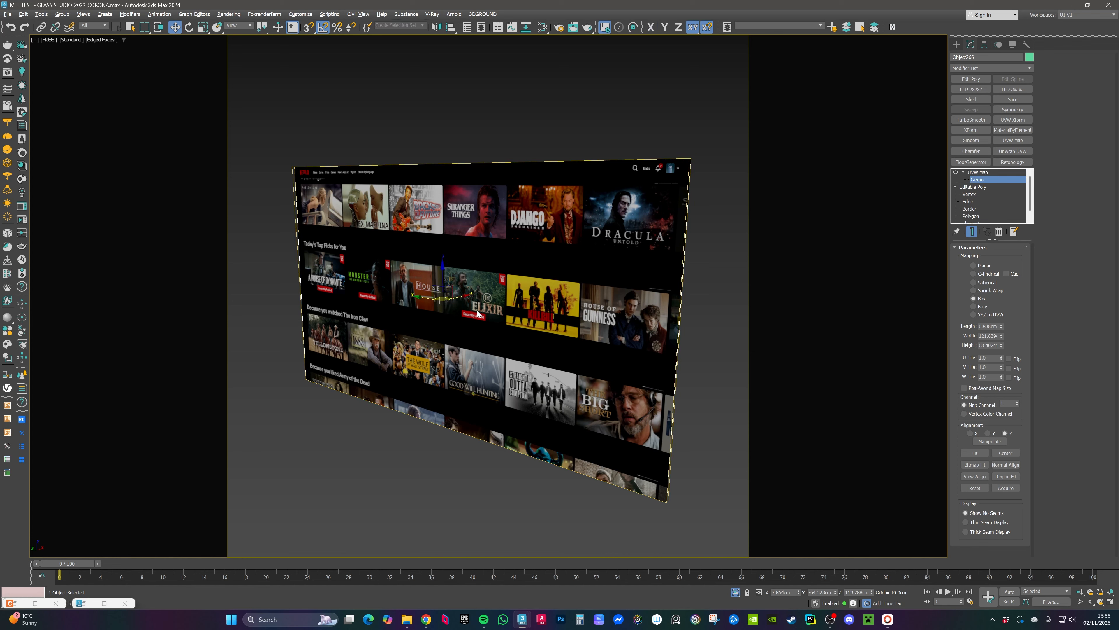
{"action": "key", "text": "r"}
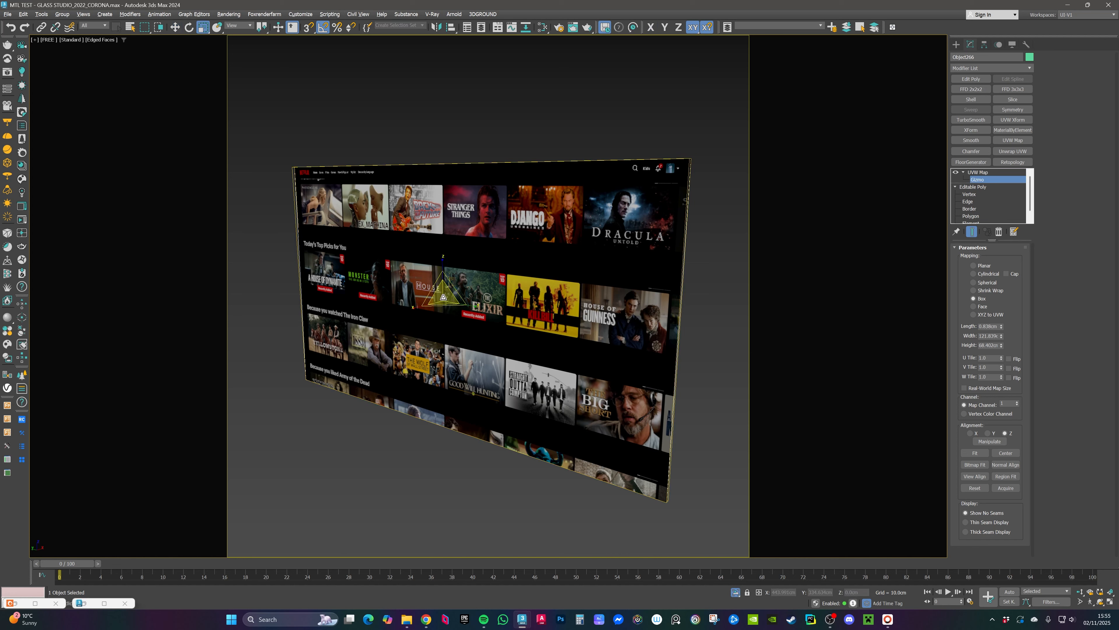
{"action": "left_click_drag", "start_coordinate": [444, 297], "coordinate": [451, 286]}
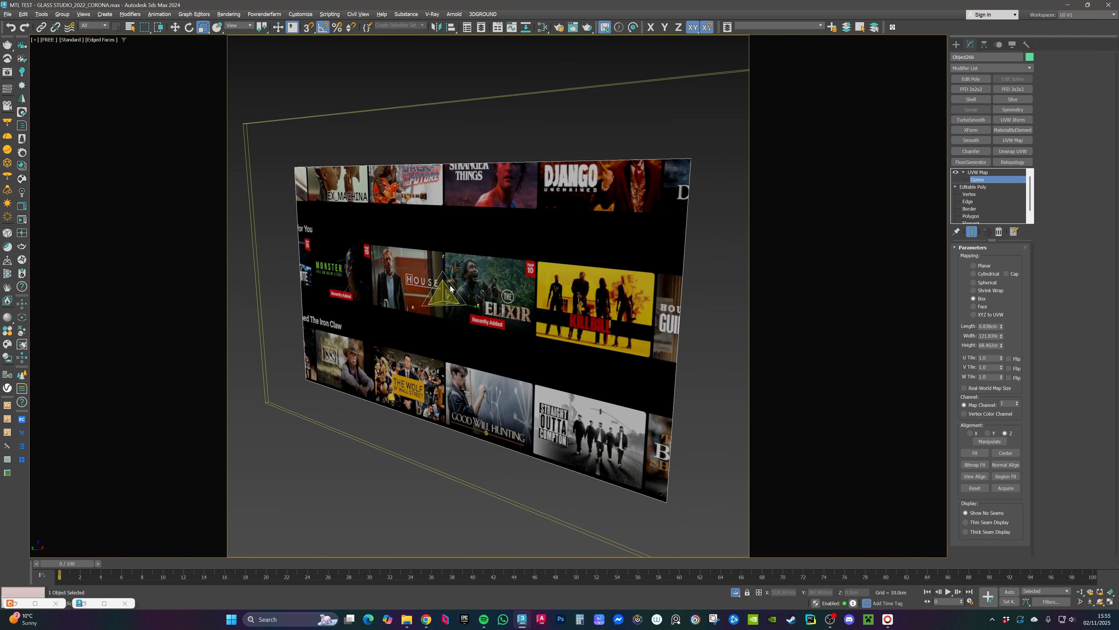
{"action": "key", "text": "ctrl+z"}
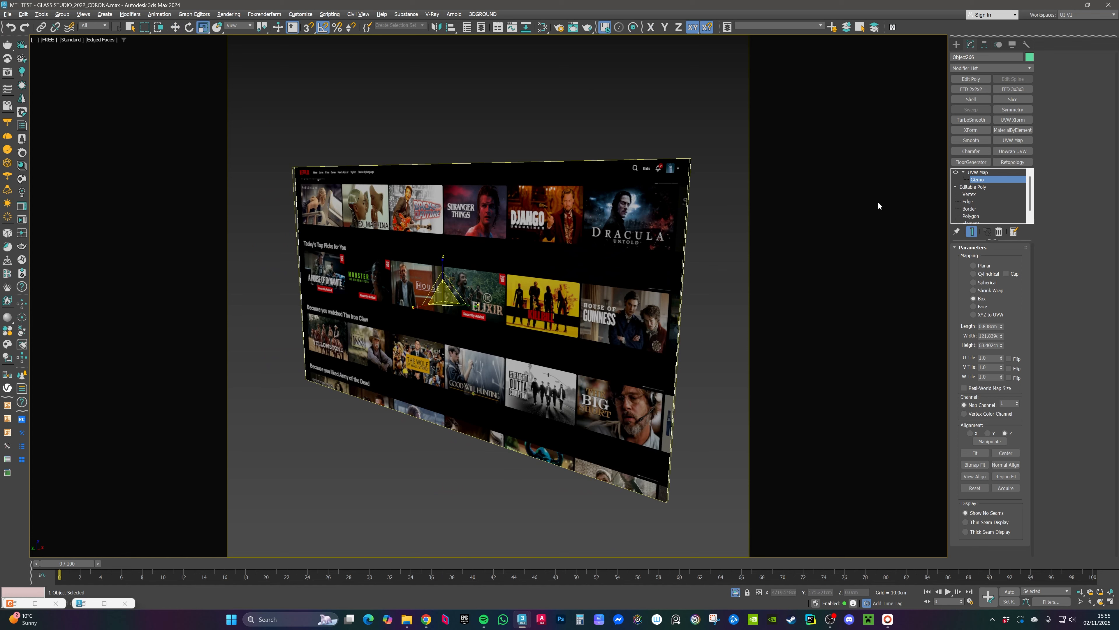
Step: Collapse the screen panel's whole modifier stack into the editable poly
{"action": "left_click", "coordinate": [977, 172]}
{"action": "right_click", "coordinate": [977, 173]}
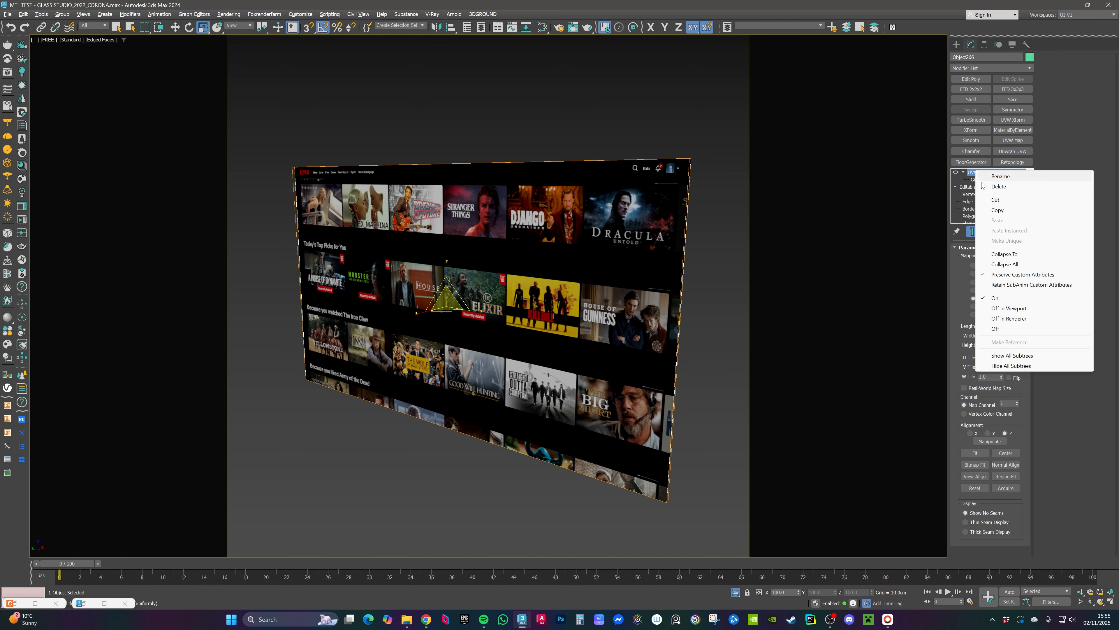
{"action": "left_click", "coordinate": [1010, 265]}
{"action": "left_click", "coordinate": [601, 336]}
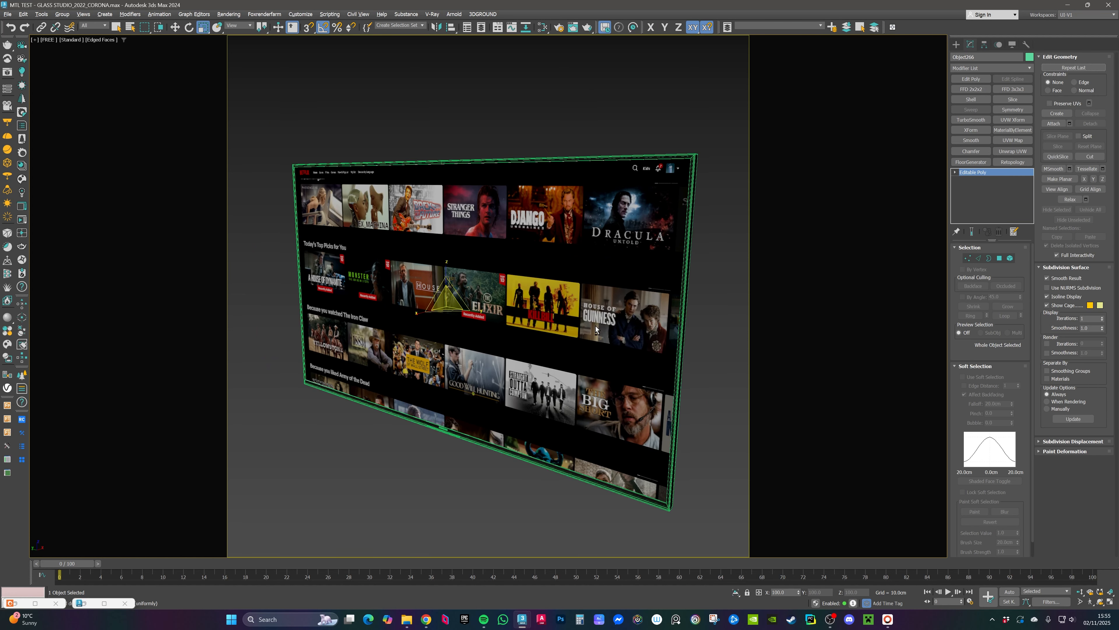